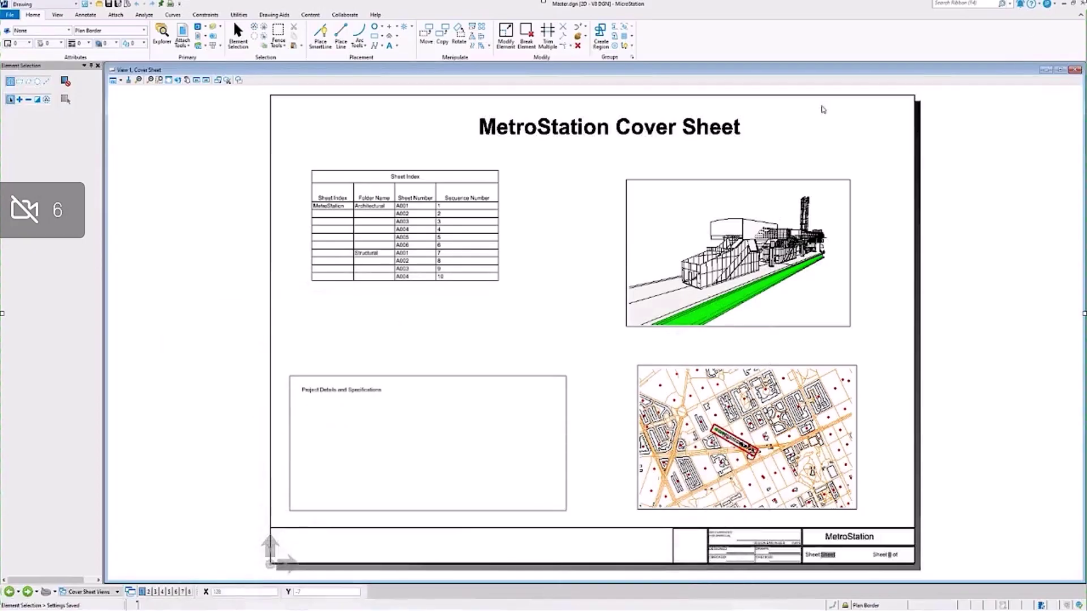
# - Start the Place Text tool from the Annotate tab on the cover sheet
pyautogui.click(84, 15)
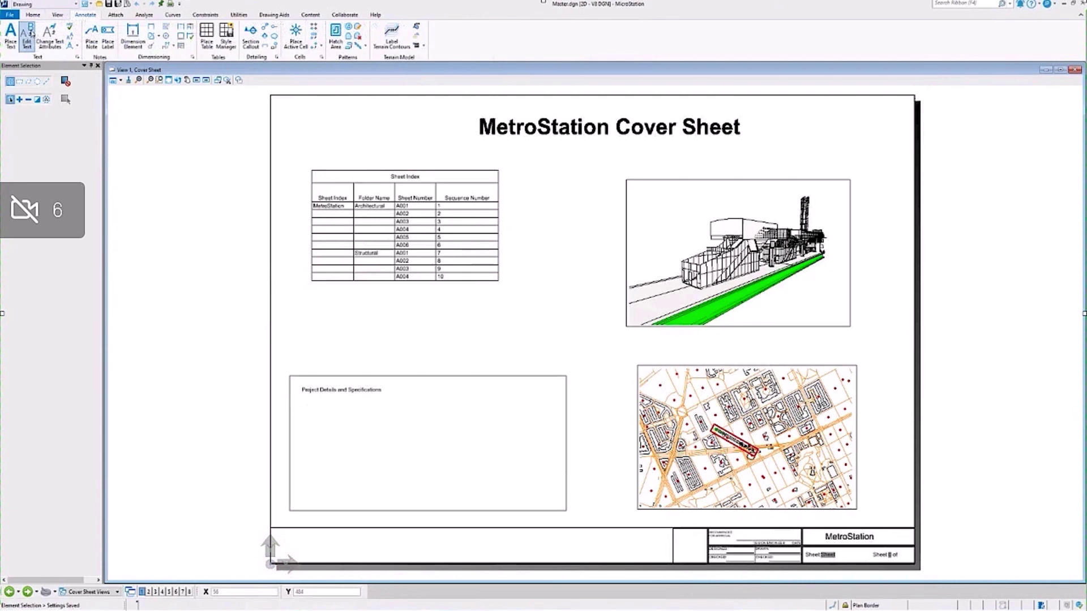
pyautogui.click(11, 35)
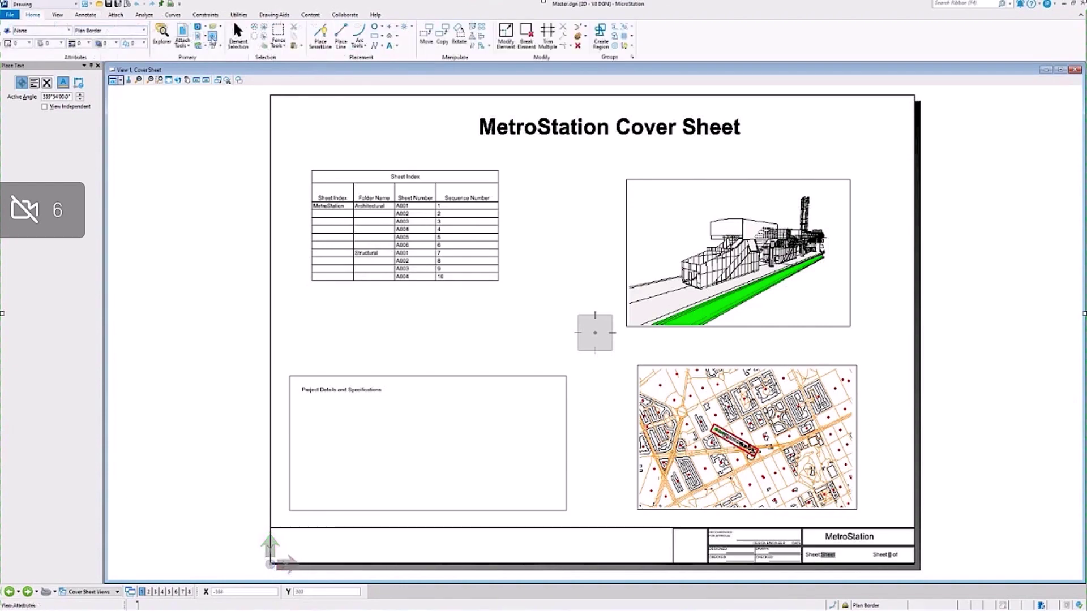
# - Run the key-in '$ % explorer $(_USTN_HOMEPREFS)' to open the user prefs folder in File Explorer
pyautogui.press('Return')
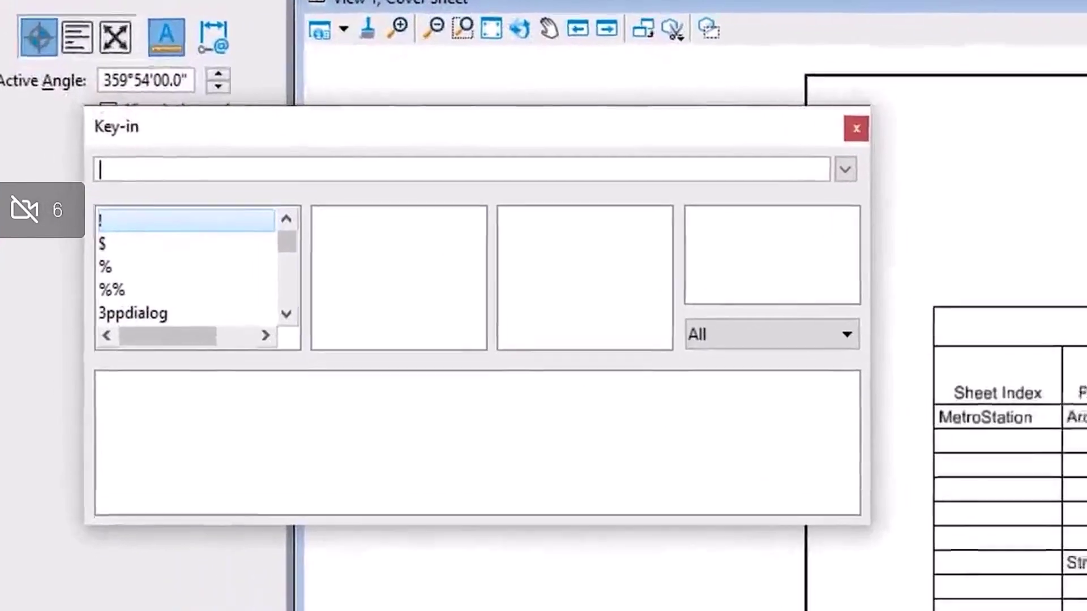
pyautogui.click(309, 168)
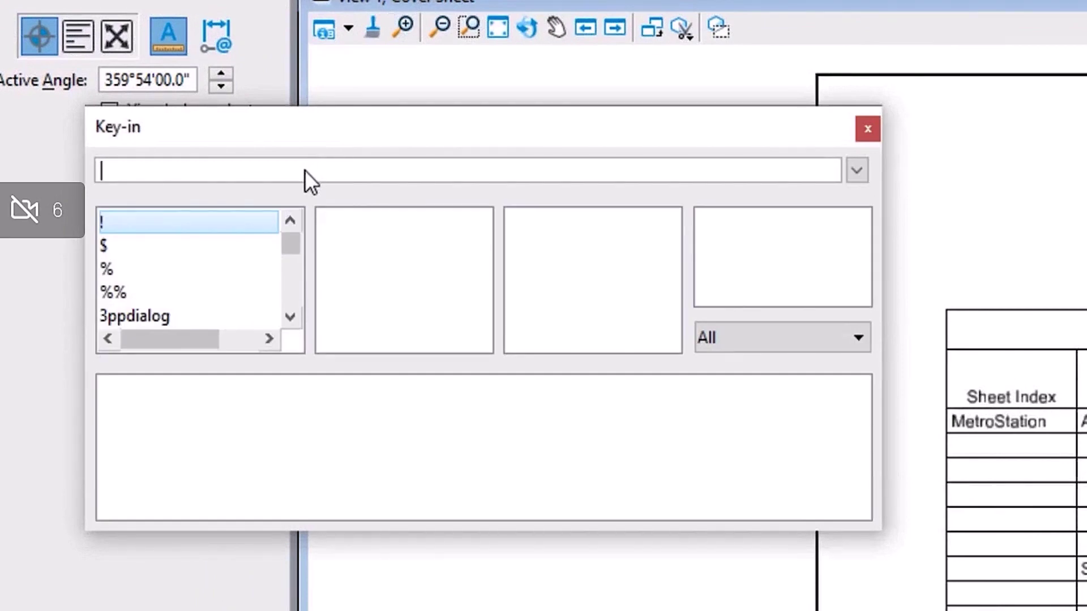
pyautogui.write('$')
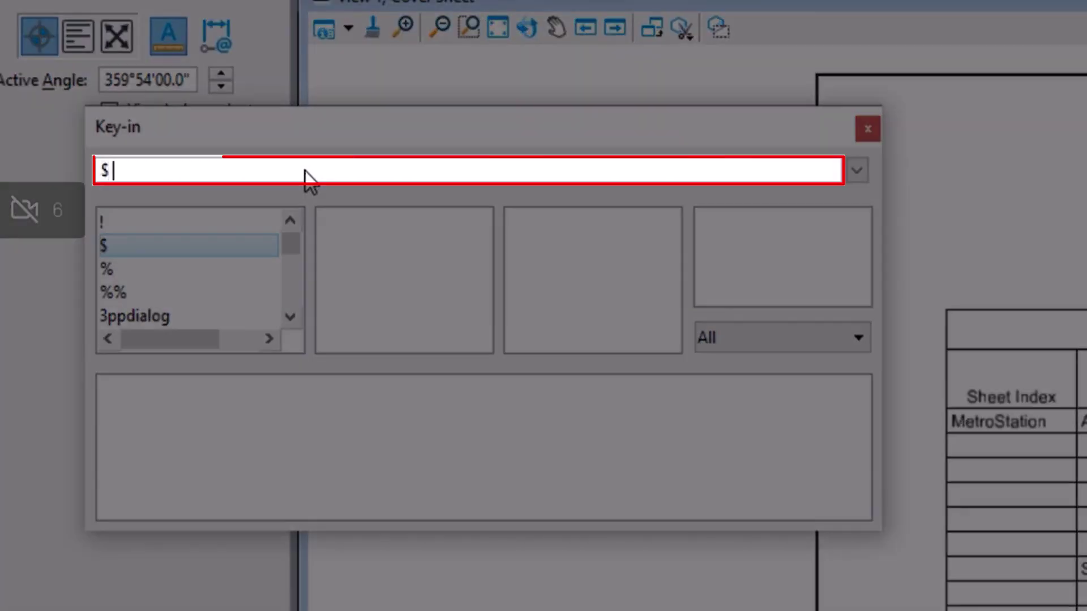
pyautogui.write(' %')
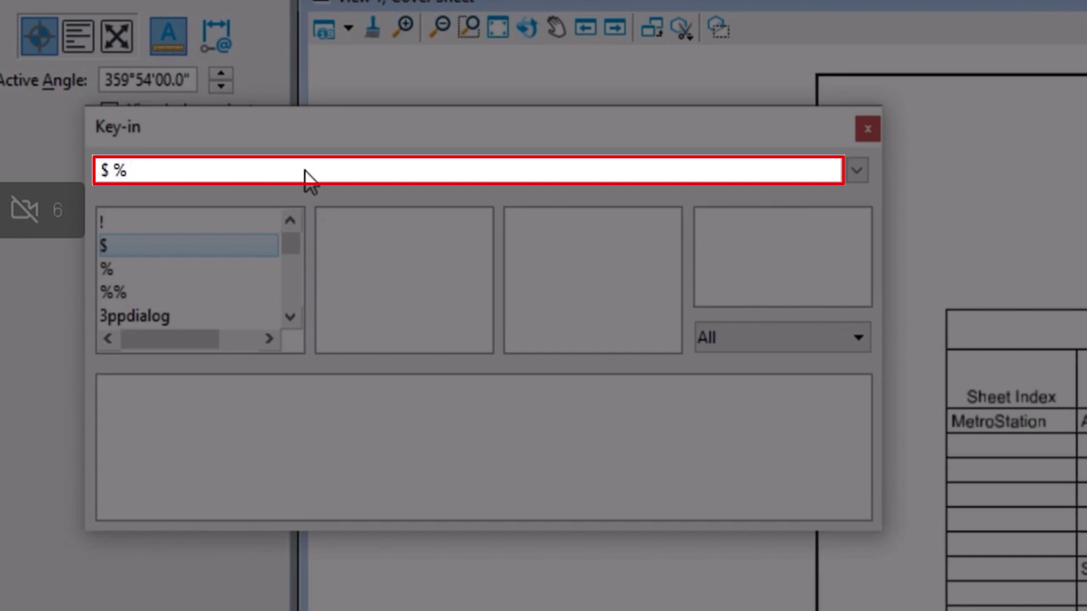
pyautogui.write(' explorer $(')
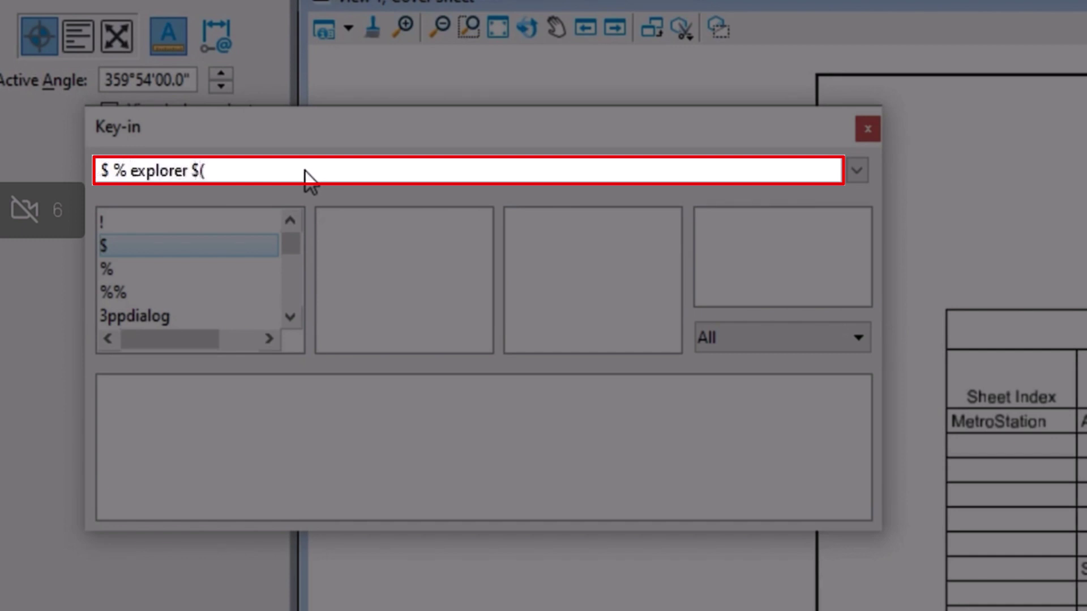
pyautogui.write('_USTN_HOMER')
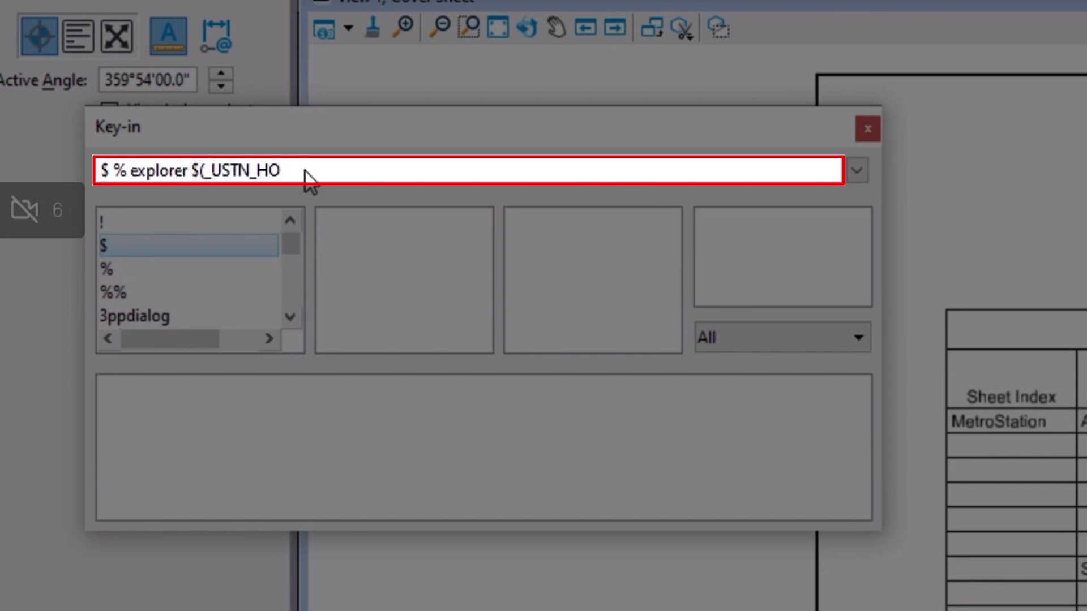
pyautogui.write('REFS)')
pyautogui.press('Return')
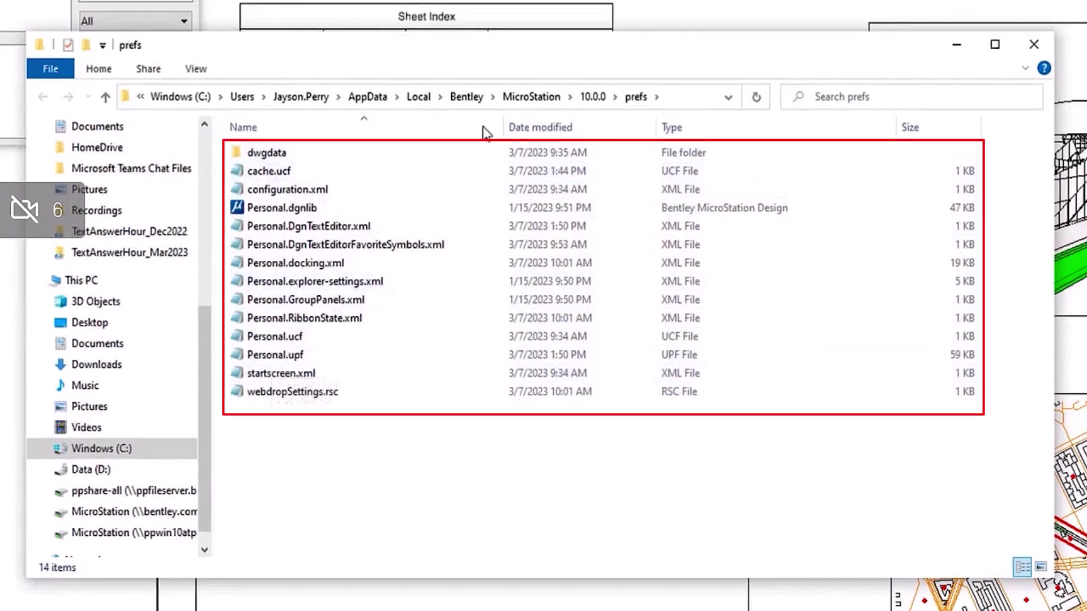
# - Rename the prefs folder under 10.0.0 to prefs_old, then close File Explorer
pyautogui.click(594, 97)
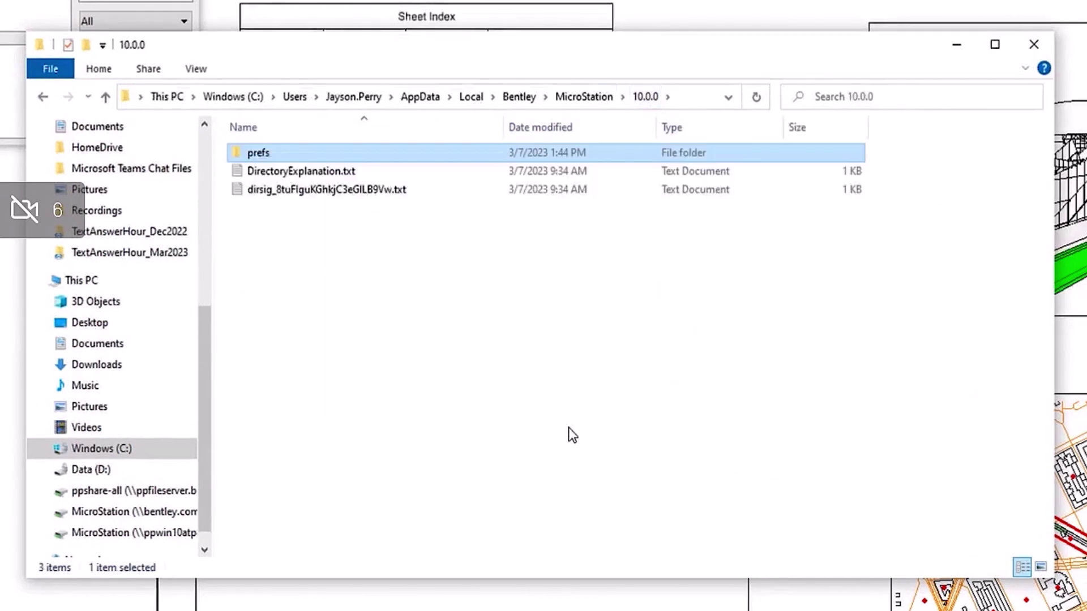
pyautogui.click(297, 154)
pyautogui.press('End')
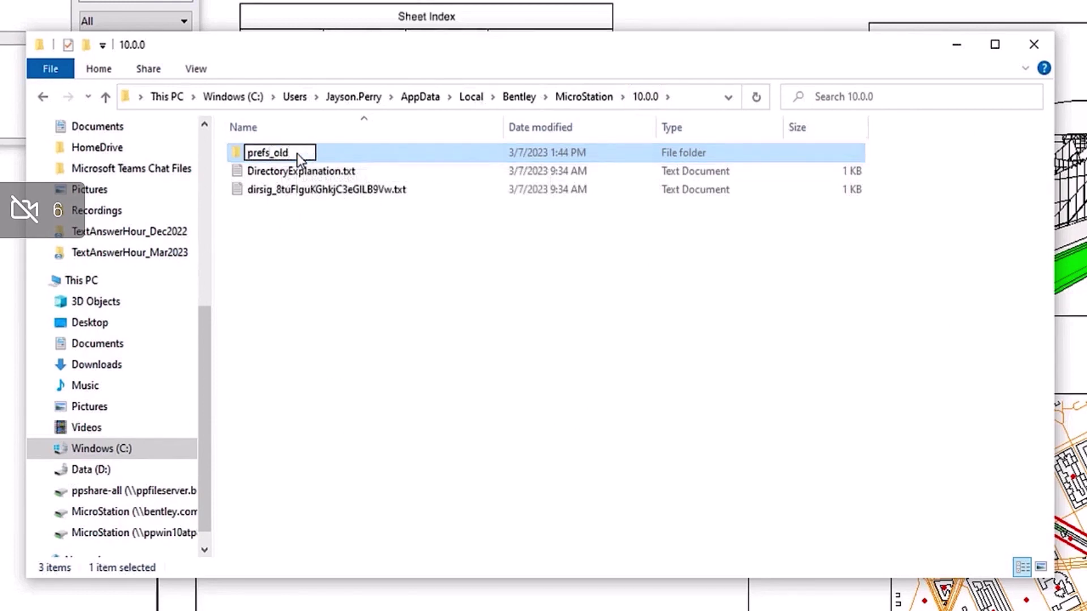
pyautogui.press('Return')
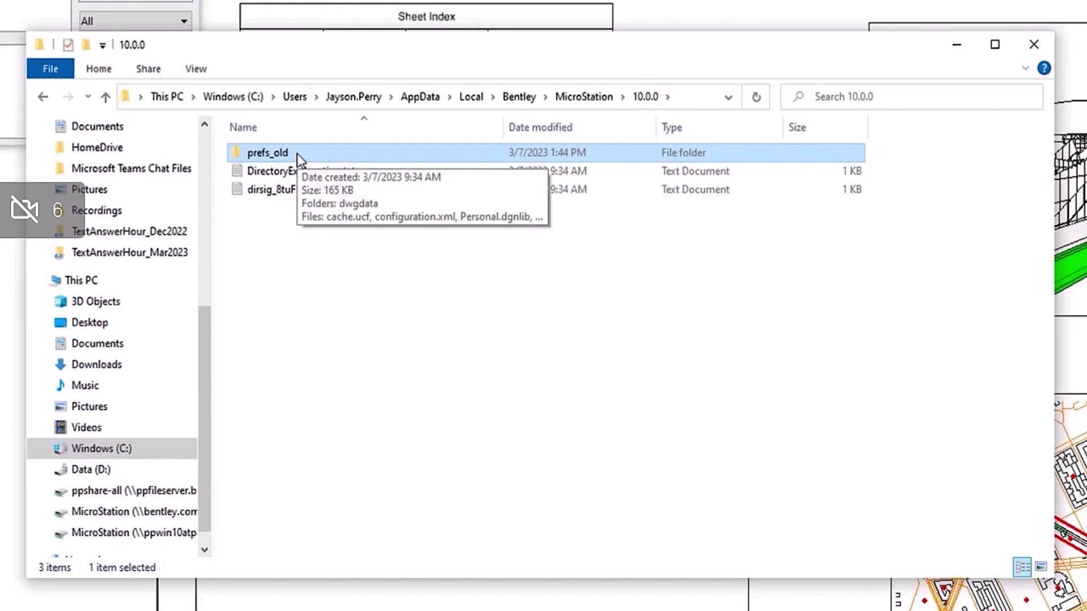
pyautogui.click(296, 154)
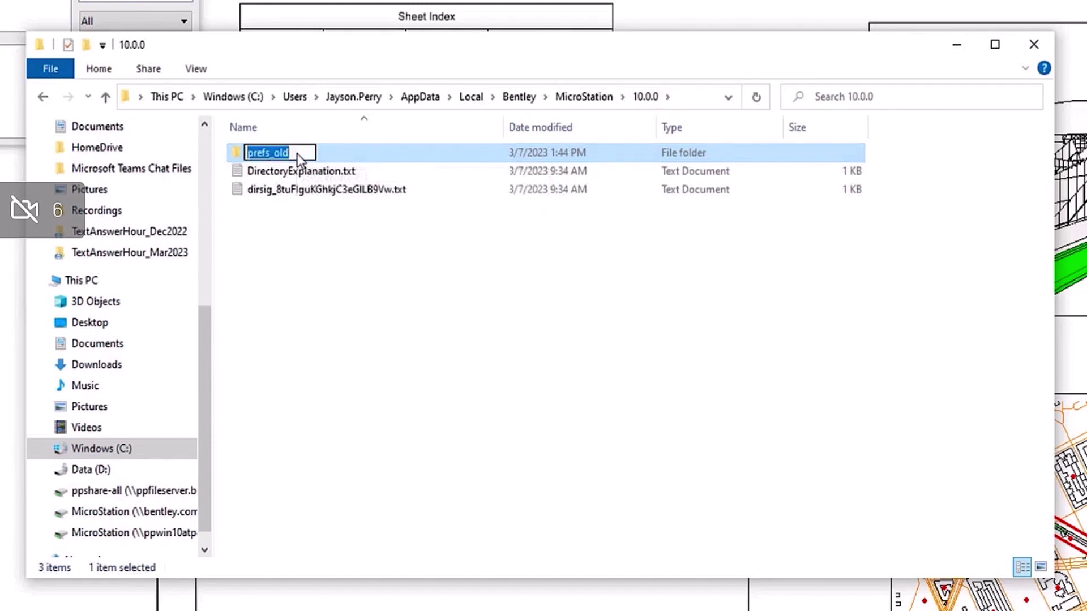
pyautogui.click(749, 161)
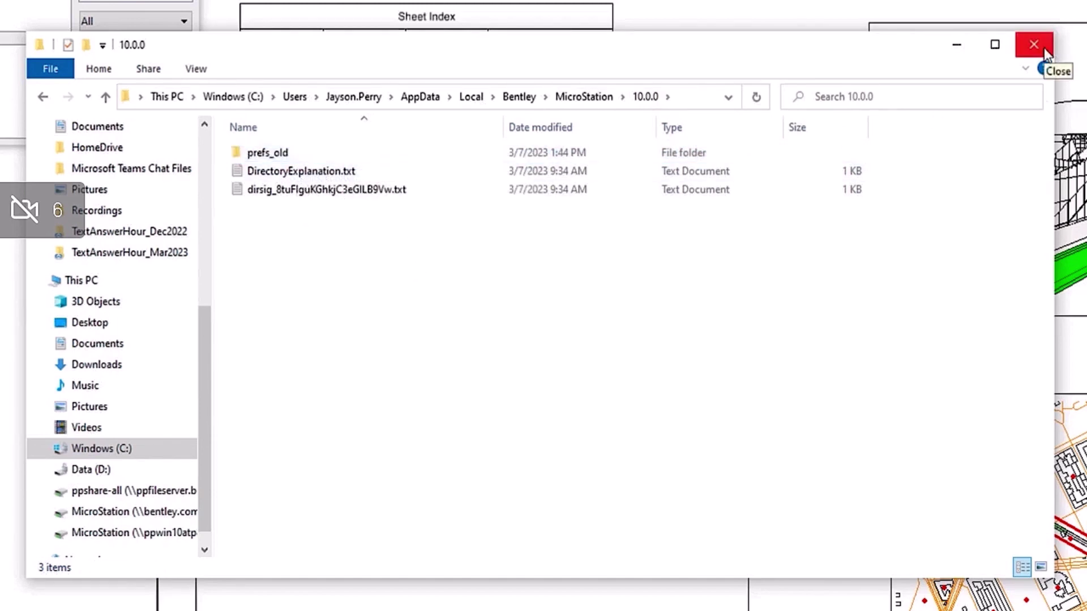
pyautogui.click(958, 45)
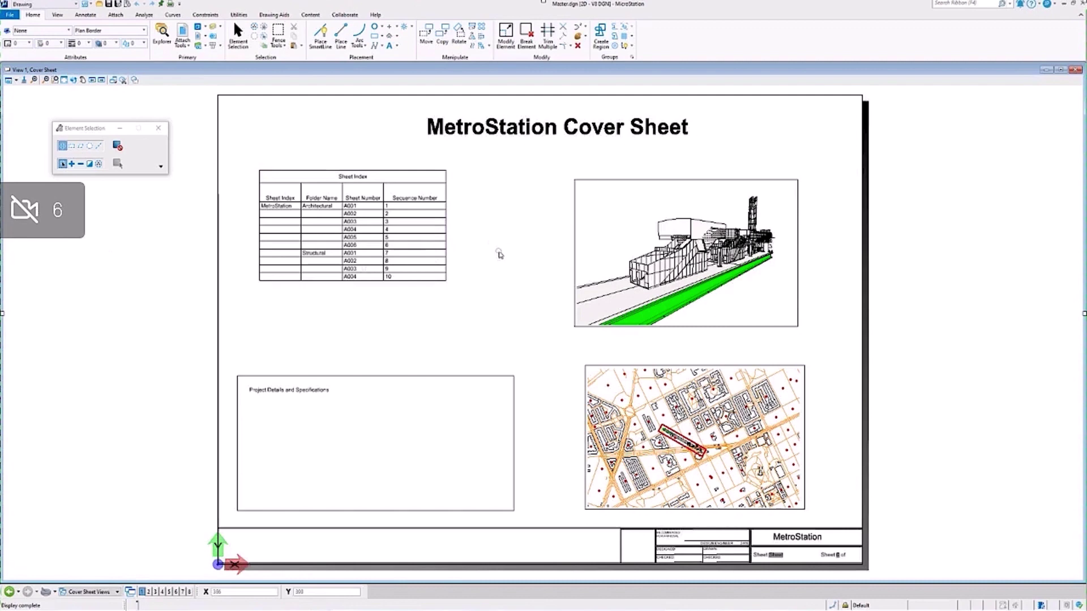
# - Start Place Text from the Annotate tab and move the empty Text Editor lower on the sheet
pyautogui.click(86, 15)
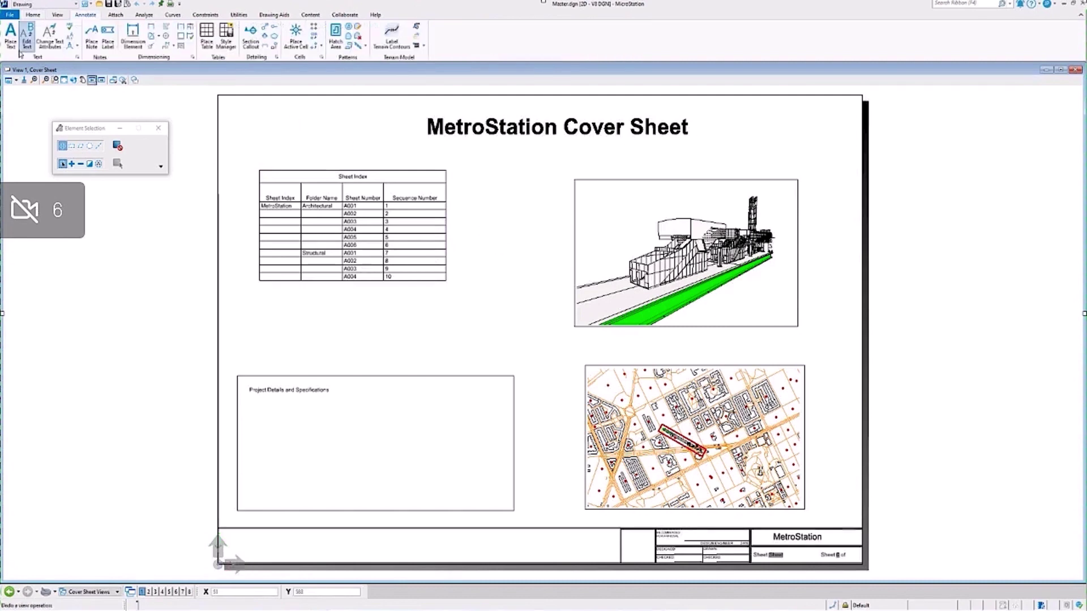
pyautogui.click(11, 34)
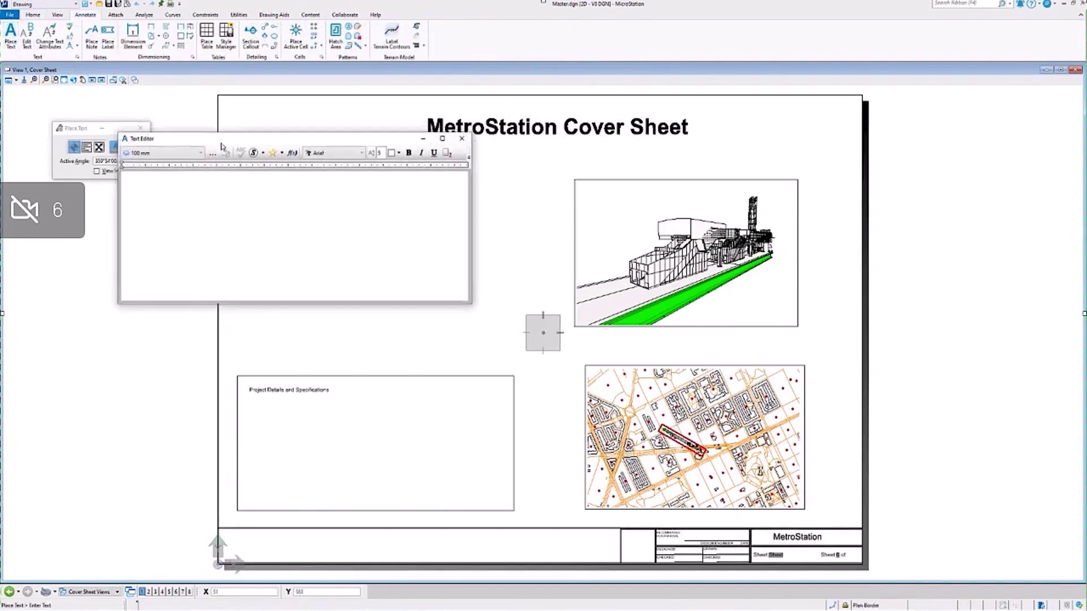
pyautogui.moveTo(225, 132); pyautogui.dragTo(181, 270)
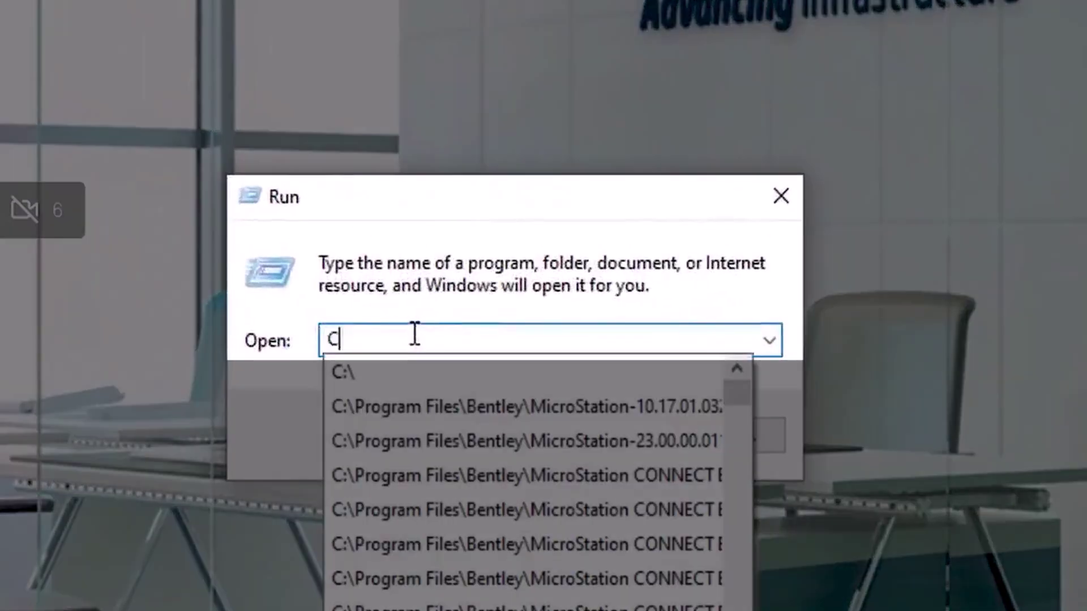
# - Enter 'C:\Program Files\Bentley\MicroStation CONNECT Edition\MicroStation\microstation.exe -restoredefaults' in the Run dialog
pyautogui.write('Poo')
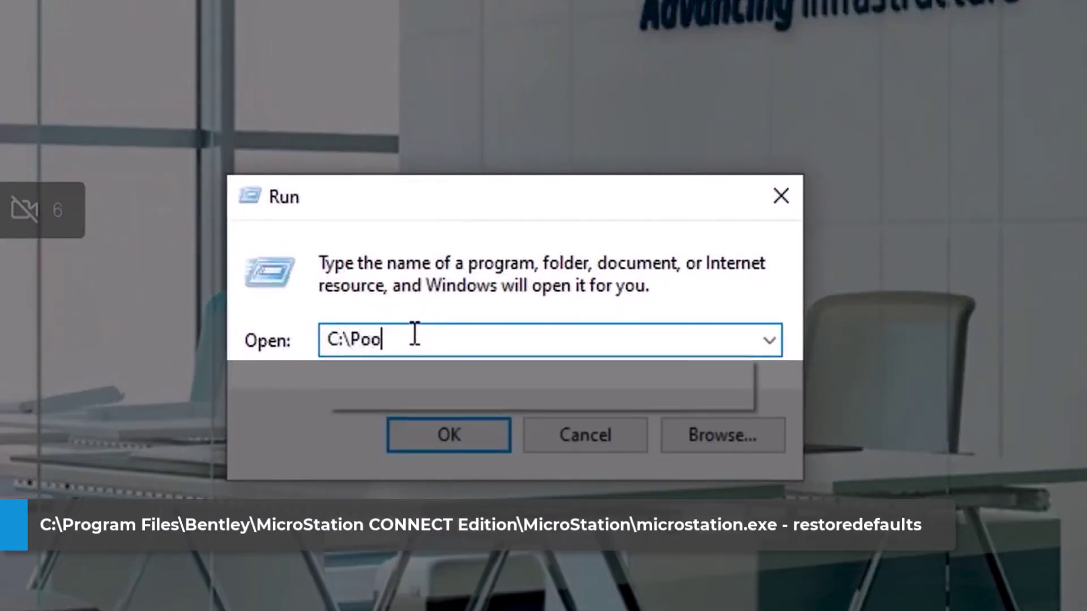
pyautogui.press('BackSpace')
pyautogui.press('BackSpace')
pyautogui.write('rogram Files')
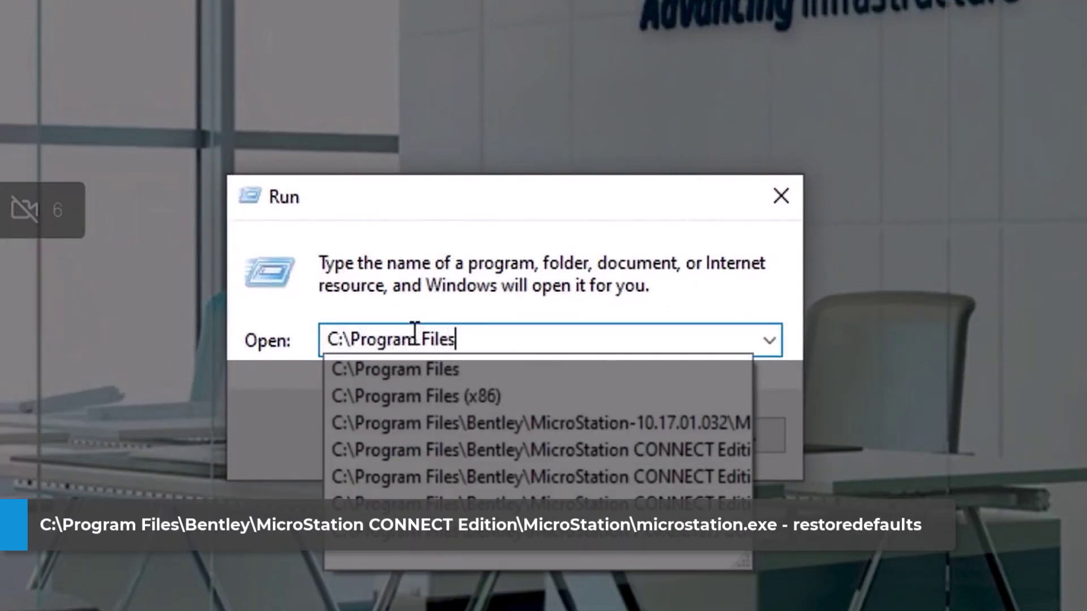
pyautogui.write('\\Bentl')
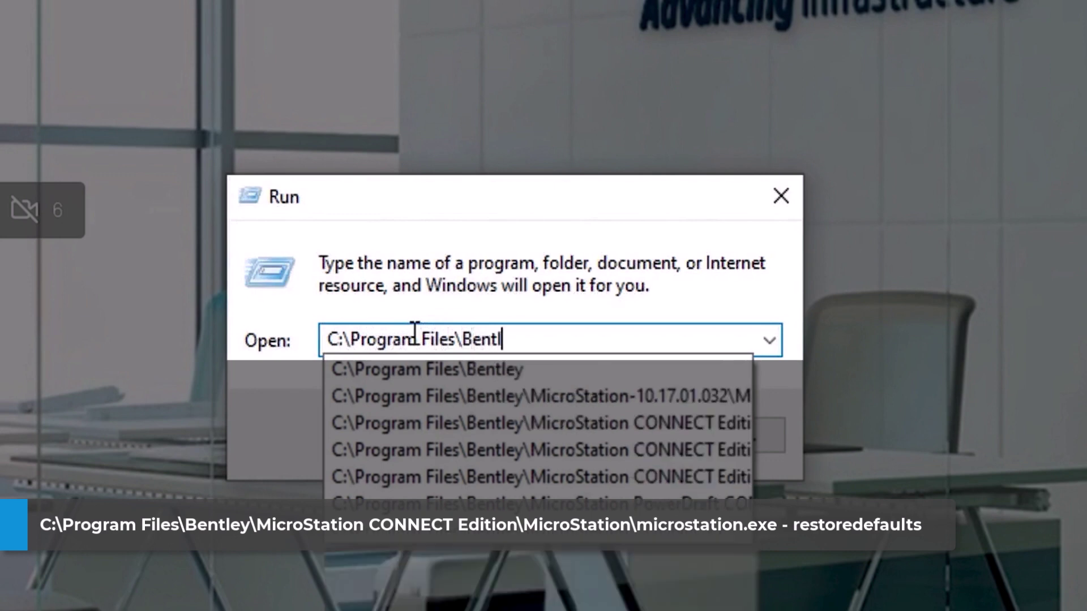
pyautogui.write('ey\\M')
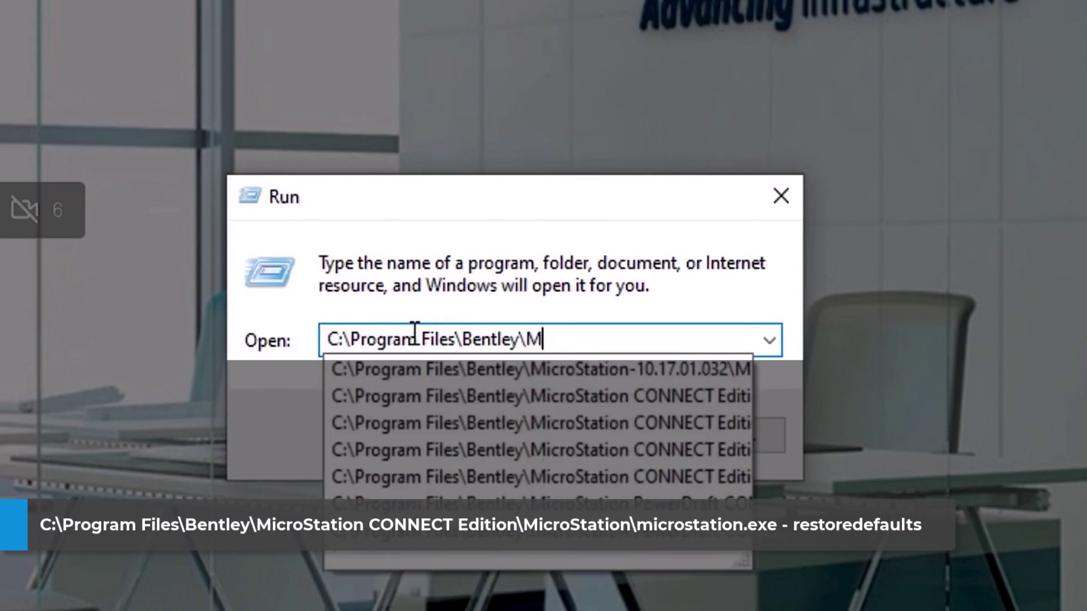
pyautogui.write('icroStation CONNECT Ed')
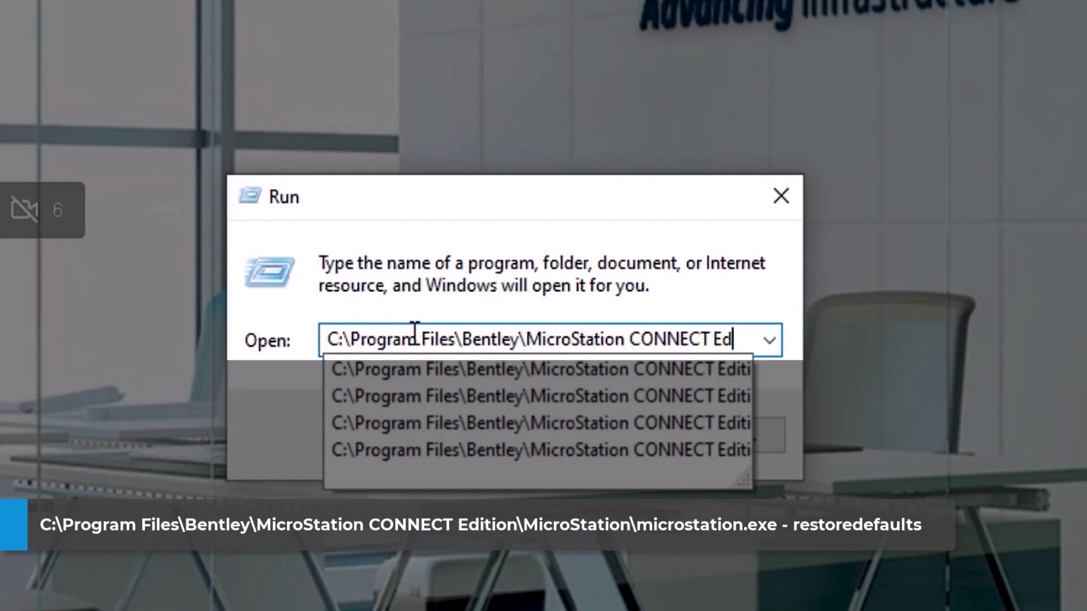
pyautogui.write('ition\\')
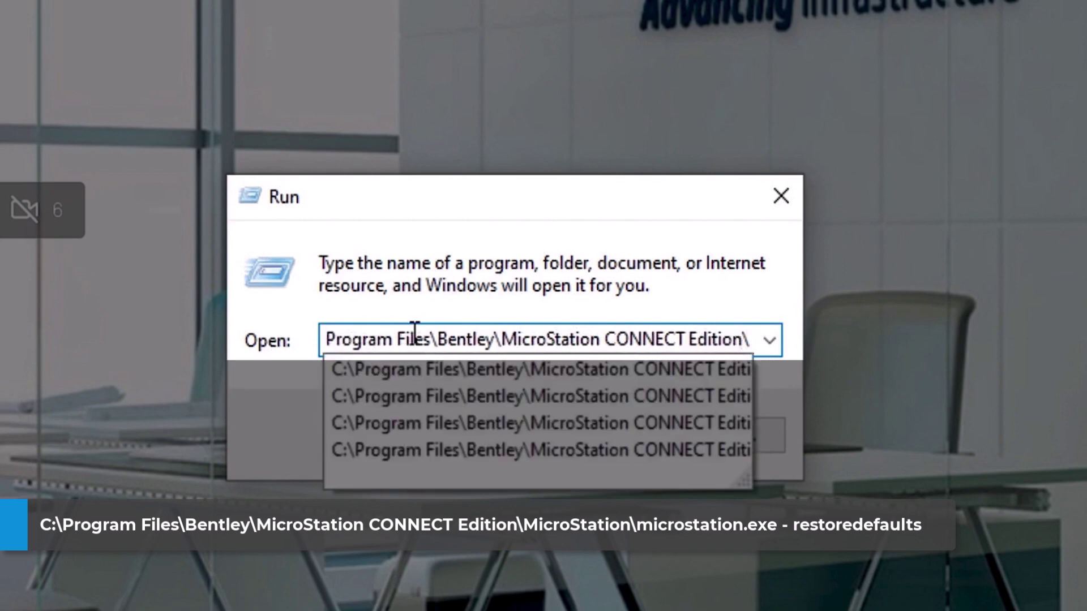
pyautogui.write('MicroStation')
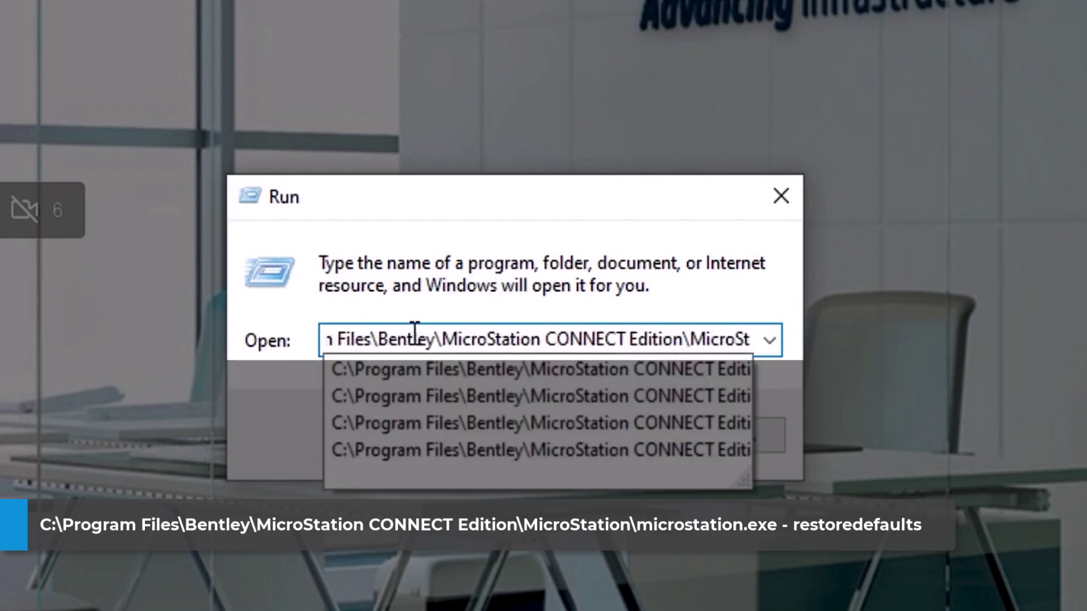
pyautogui.write('\\micr')
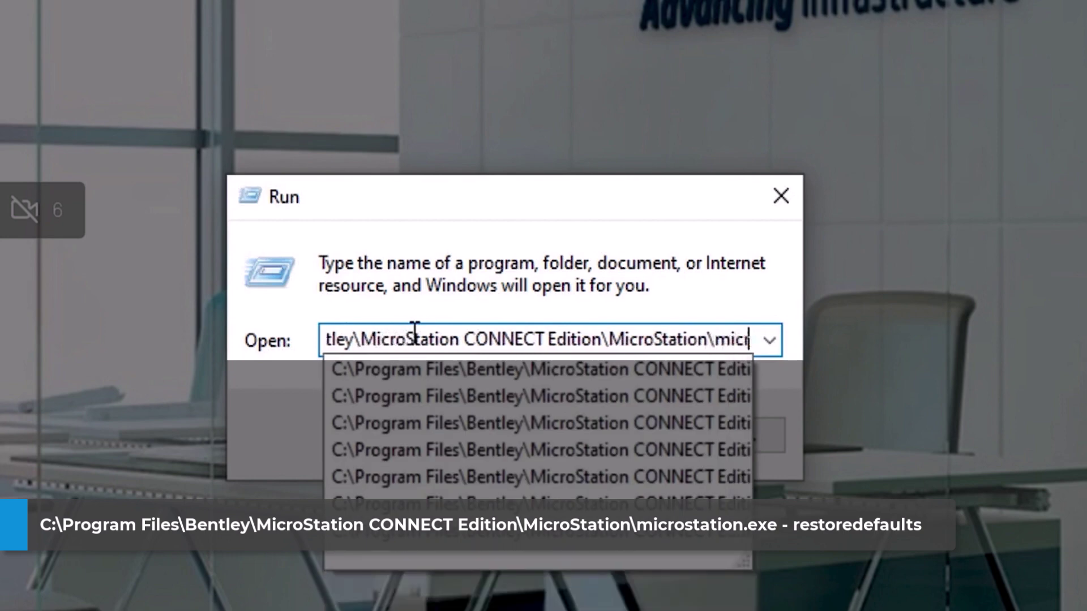
pyautogui.write('ostation.exe -')
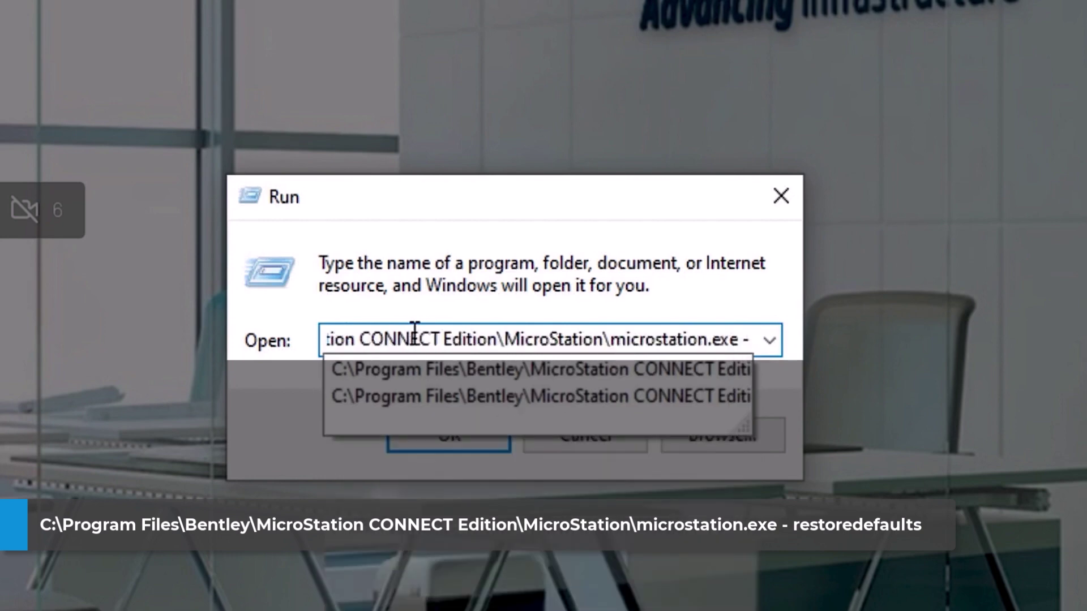
pyautogui.write('restoredefaults')
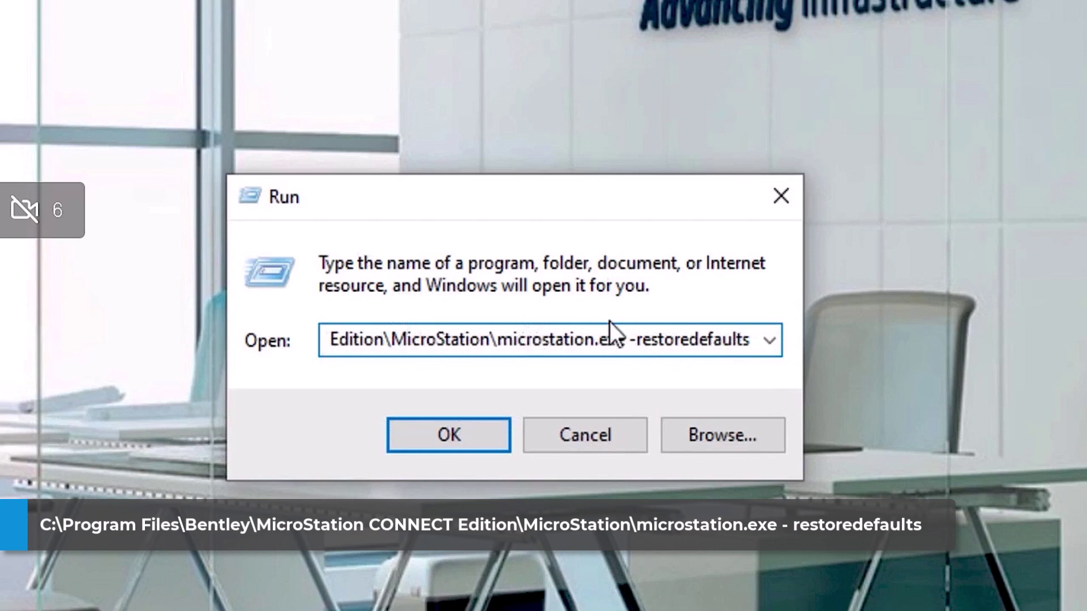
pyautogui.moveTo(498, 340); pyautogui.dragTo(765, 582)
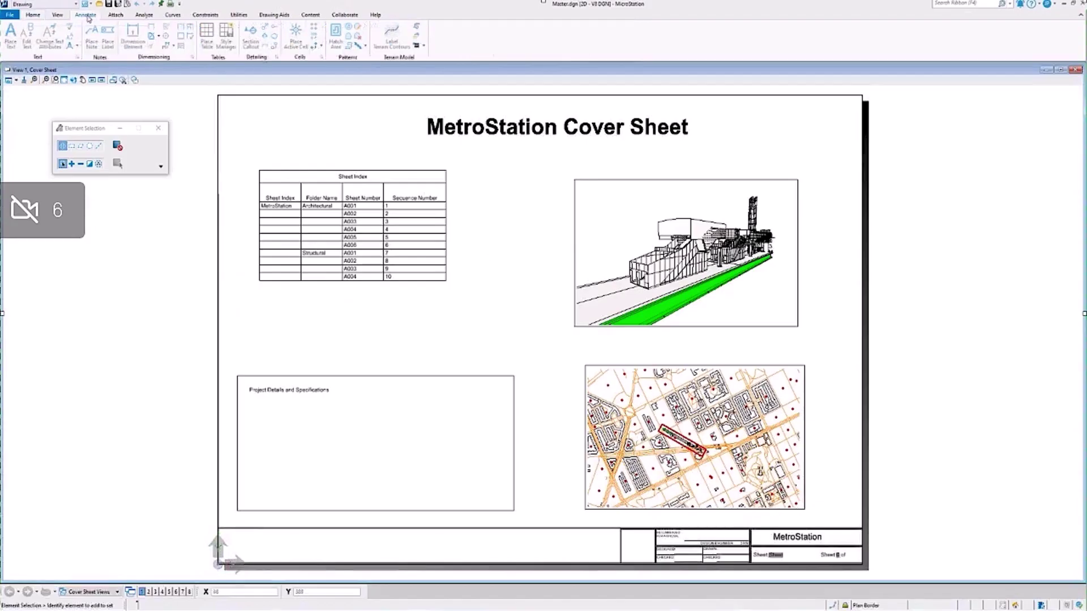
# - Start Place Text and move the empty Text Editor clear of the Sheet Index table
pyautogui.click(10, 36)
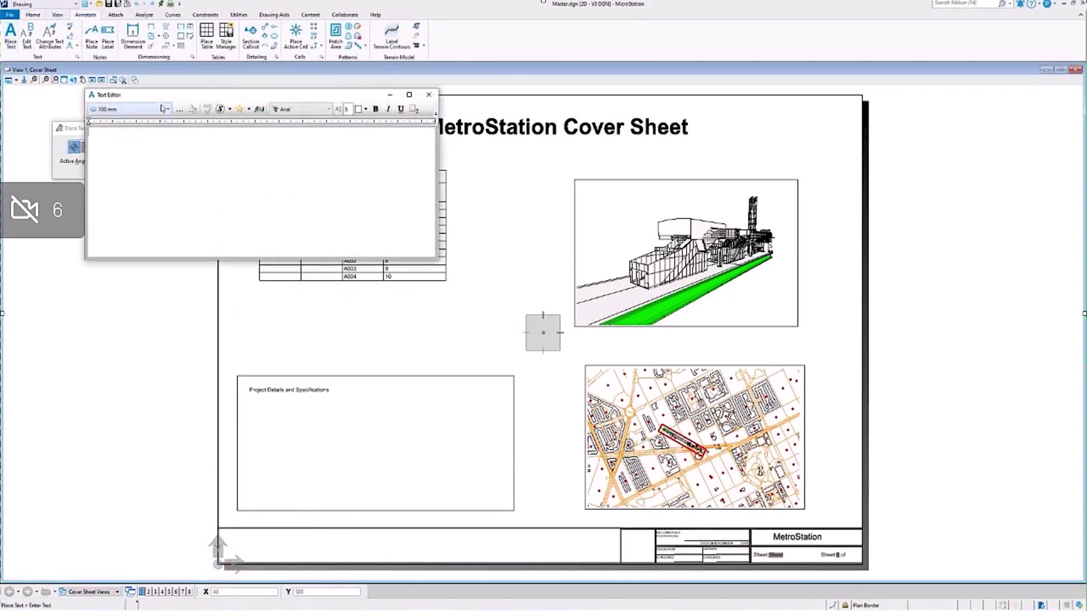
pyautogui.moveTo(160, 99); pyautogui.dragTo(210, 197)
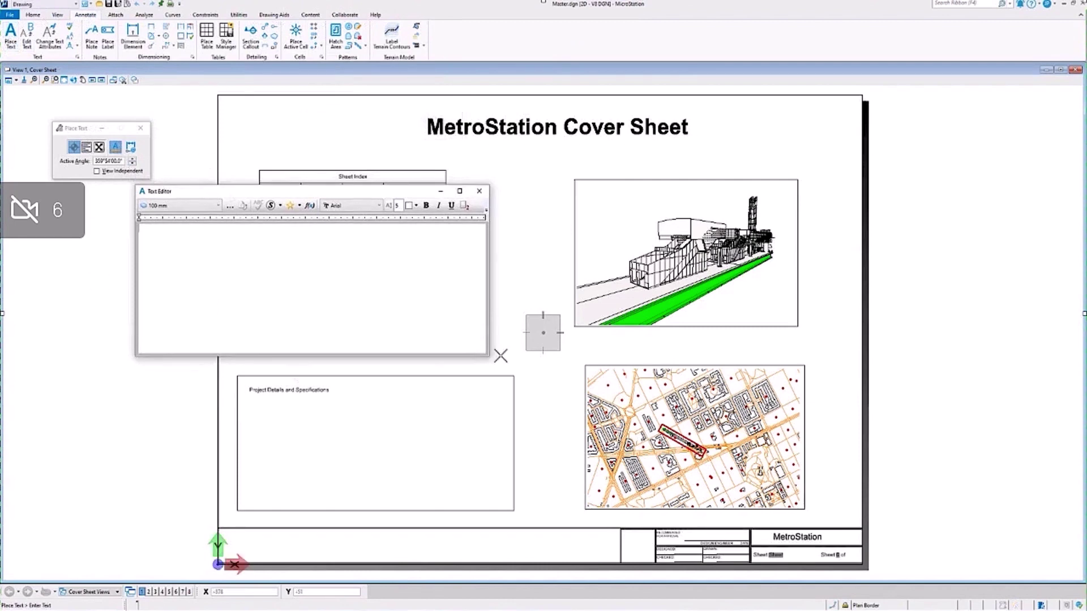
pyautogui.moveTo(292, 196); pyautogui.dragTo(490, 278)
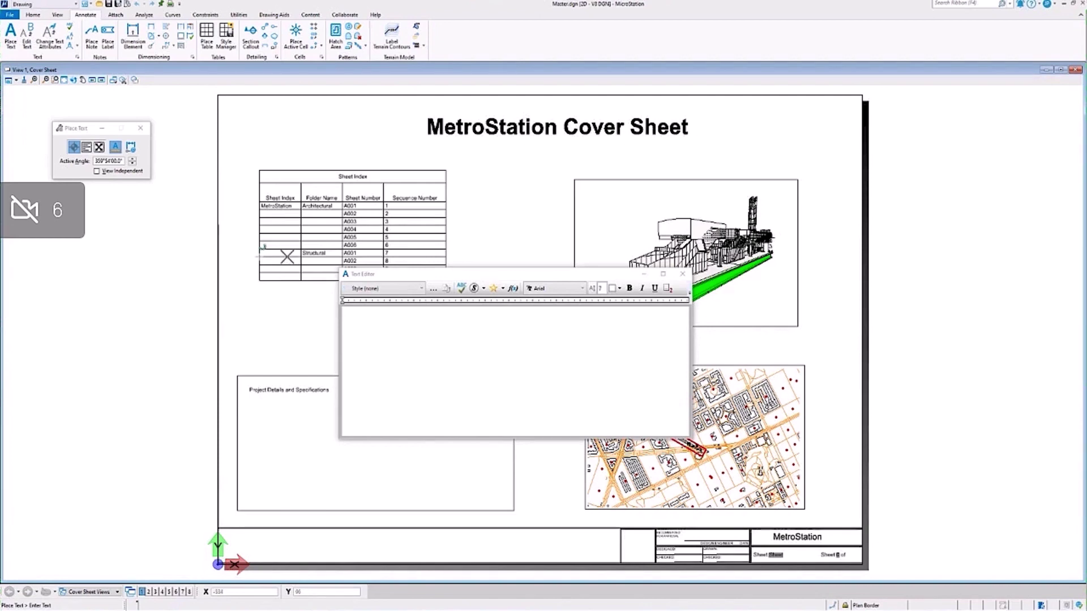
# - Apply the 1/4 in text style and type 'this is an example that shows how word-wrapping works'
pyautogui.click(401, 289)
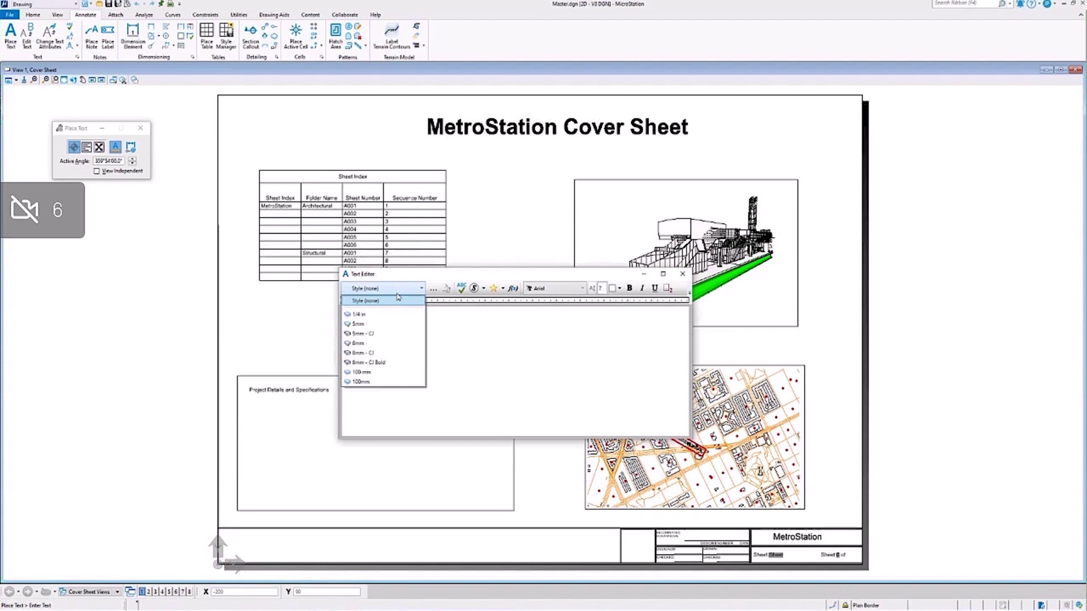
pyautogui.click(359, 315)
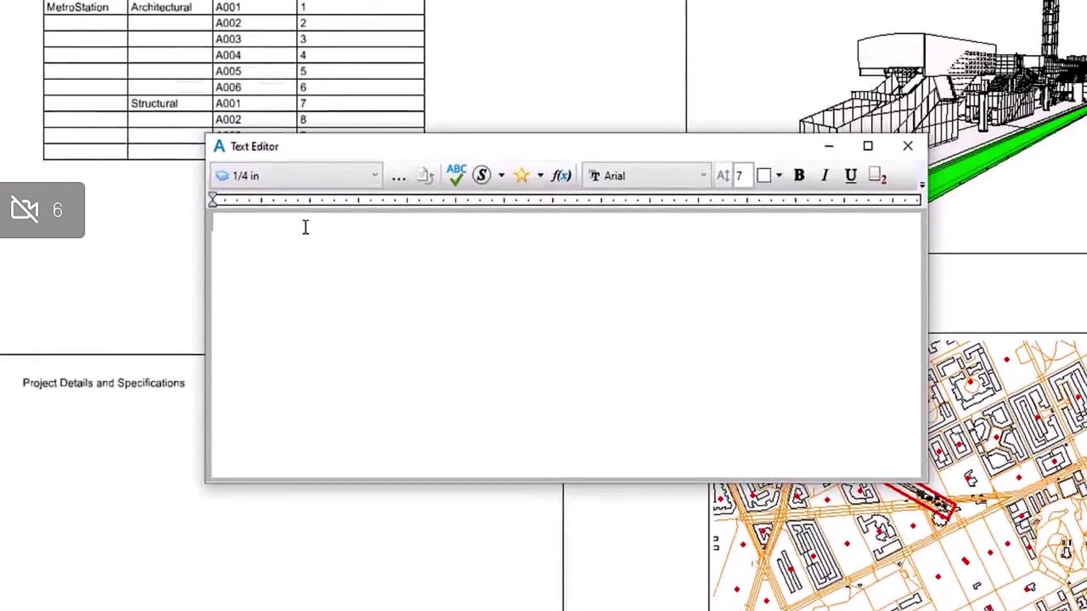
pyautogui.write('this is')
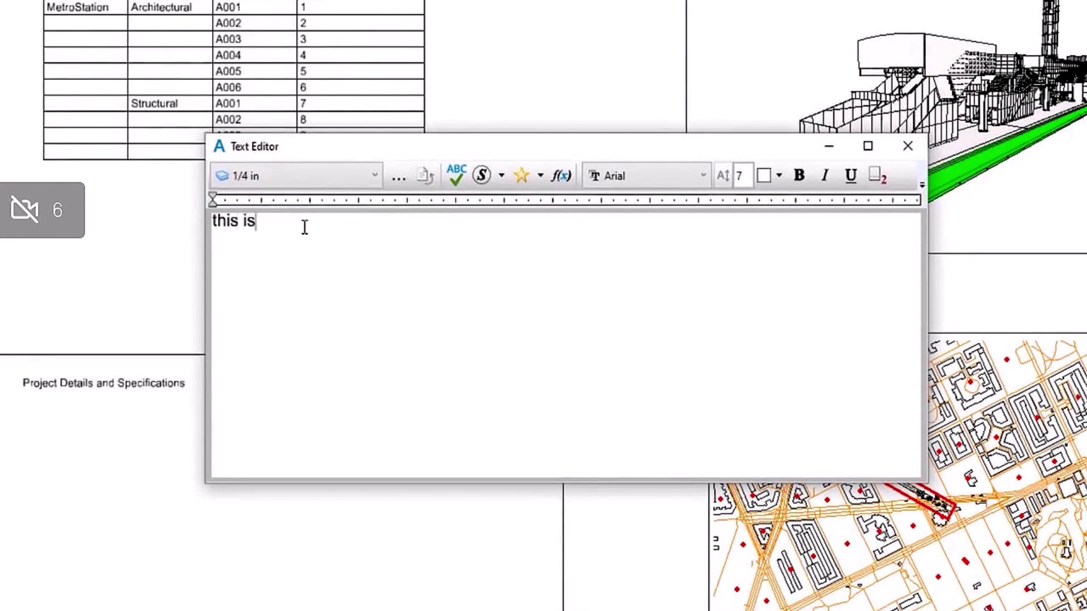
pyautogui.write(' an example that whos')
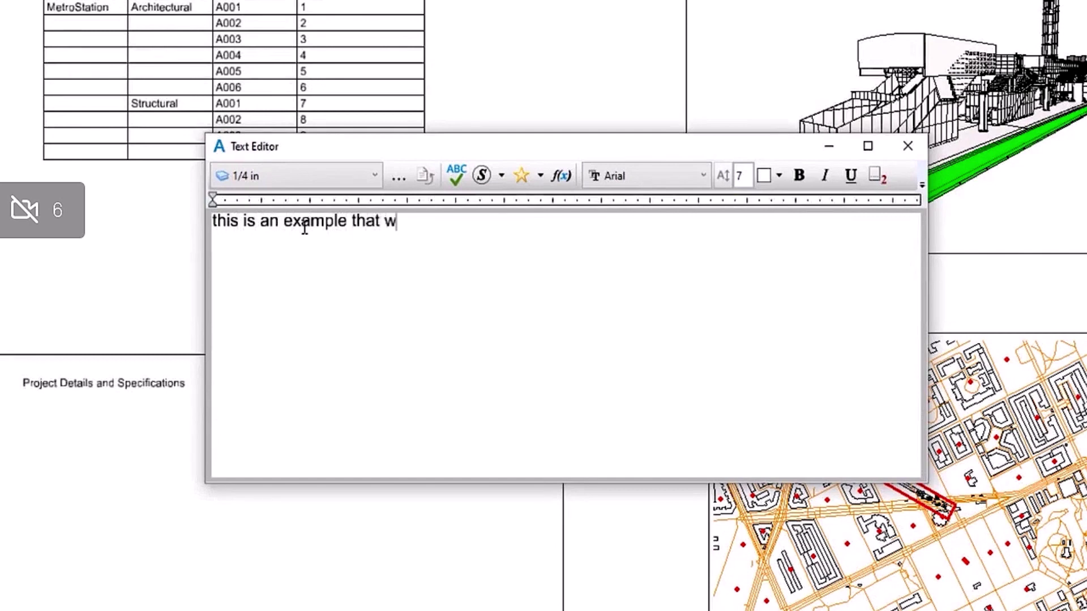
pyautogui.press('BackSpace')
pyautogui.press('BackSpace')
pyautogui.press('BackSpace')
pyautogui.press('BackSpace')
pyautogui.write('shows')
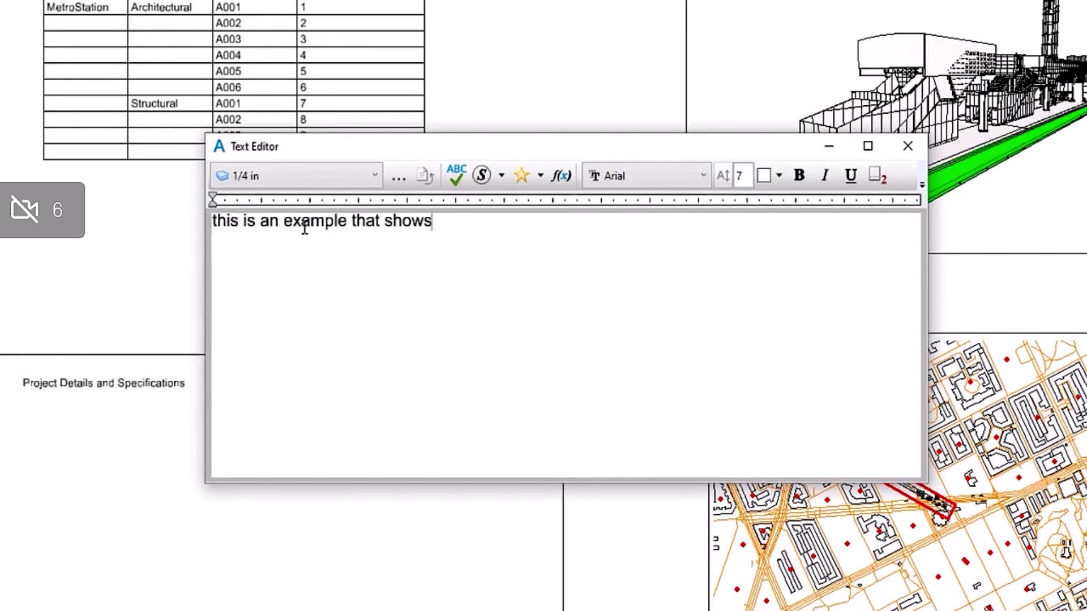
pyautogui.write('how word-wrapping ')
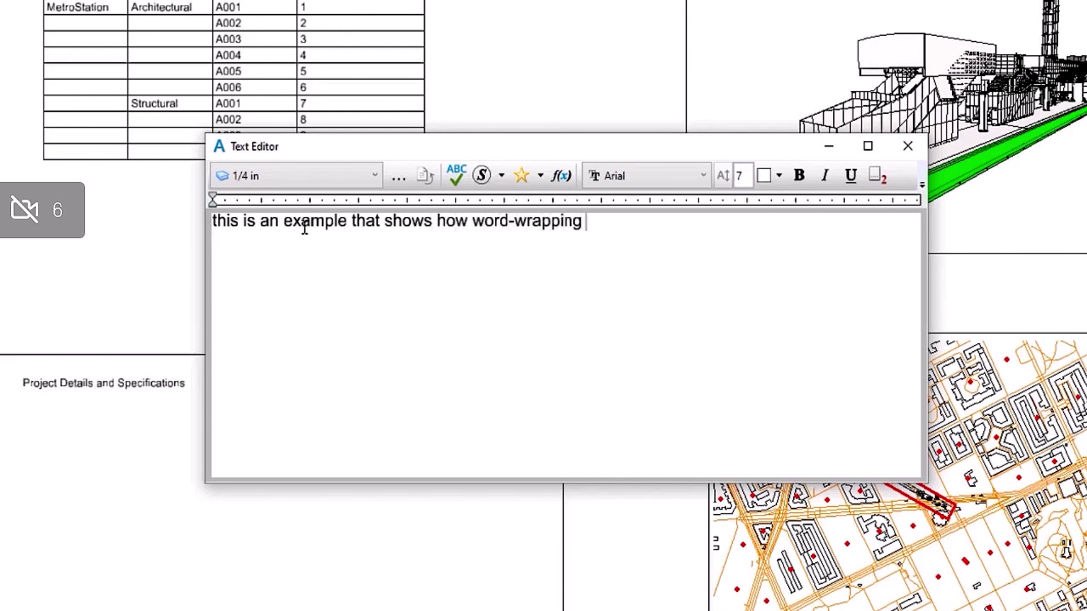
pyautogui.write('works')
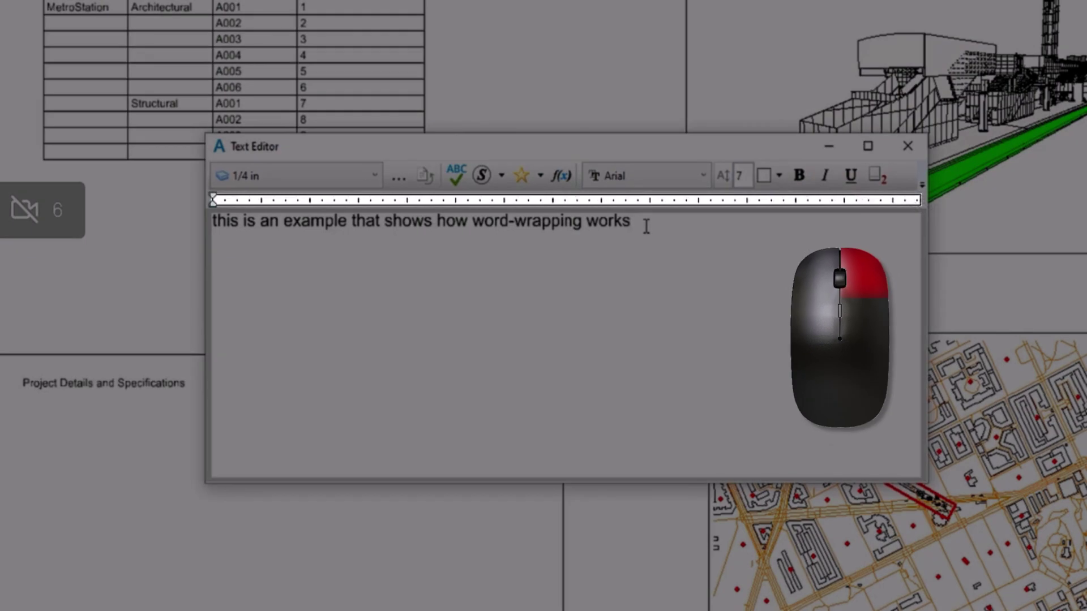
# - Enable word-wrapping, narrow the wrap width, then toggle wrapping off and back on to compare
pyautogui.rightClick(720, 202)
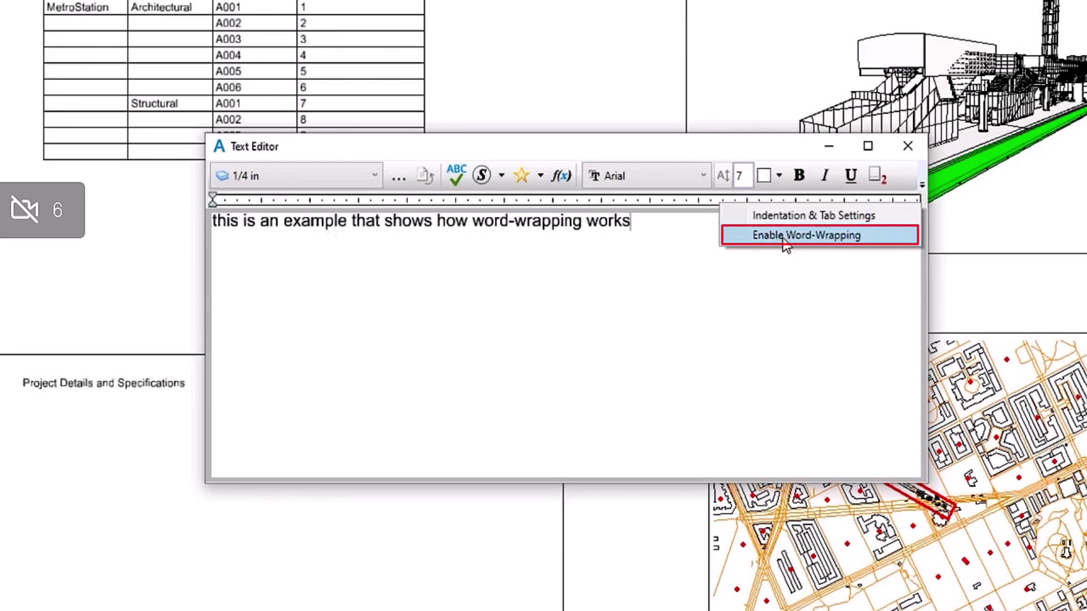
pyautogui.click(784, 237)
pyautogui.moveTo(723, 199); pyautogui.dragTo(376, 236)
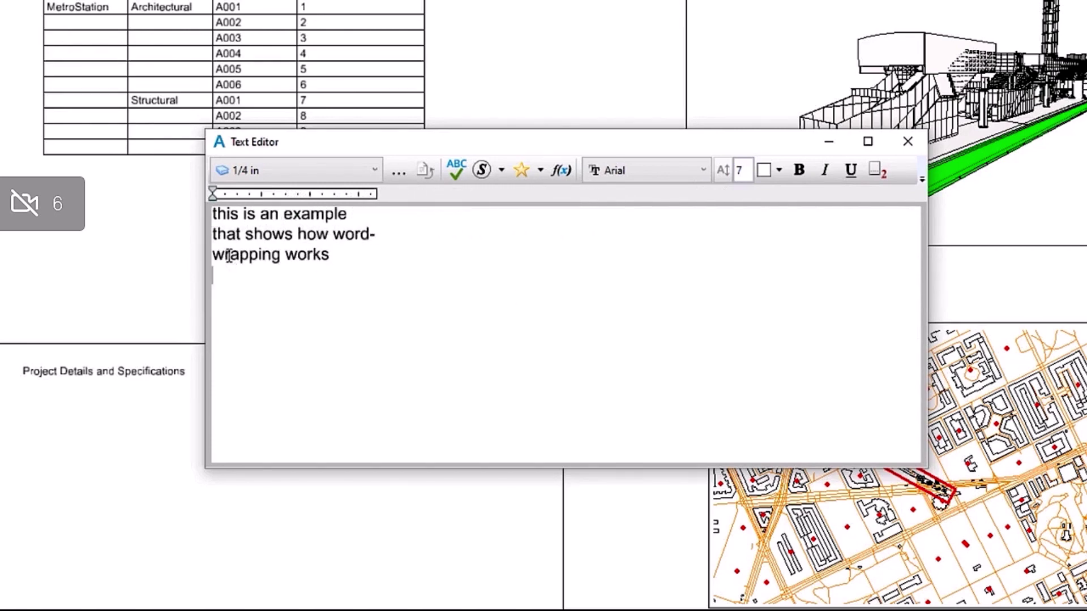
pyautogui.rightClick(364, 196)
pyautogui.click(429, 227)
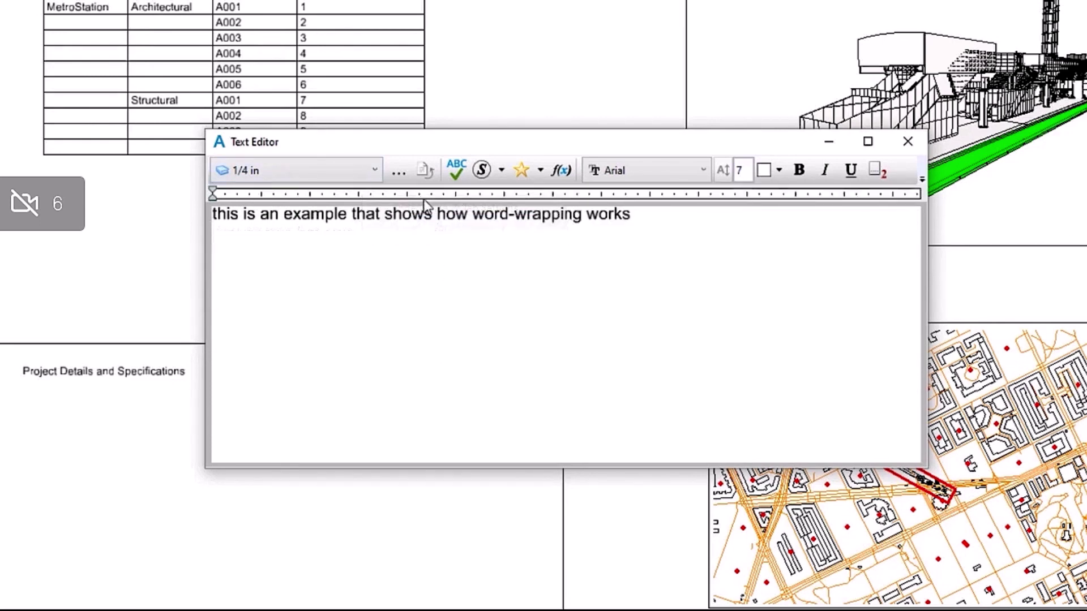
pyautogui.rightClick(424, 196)
pyautogui.click(458, 223)
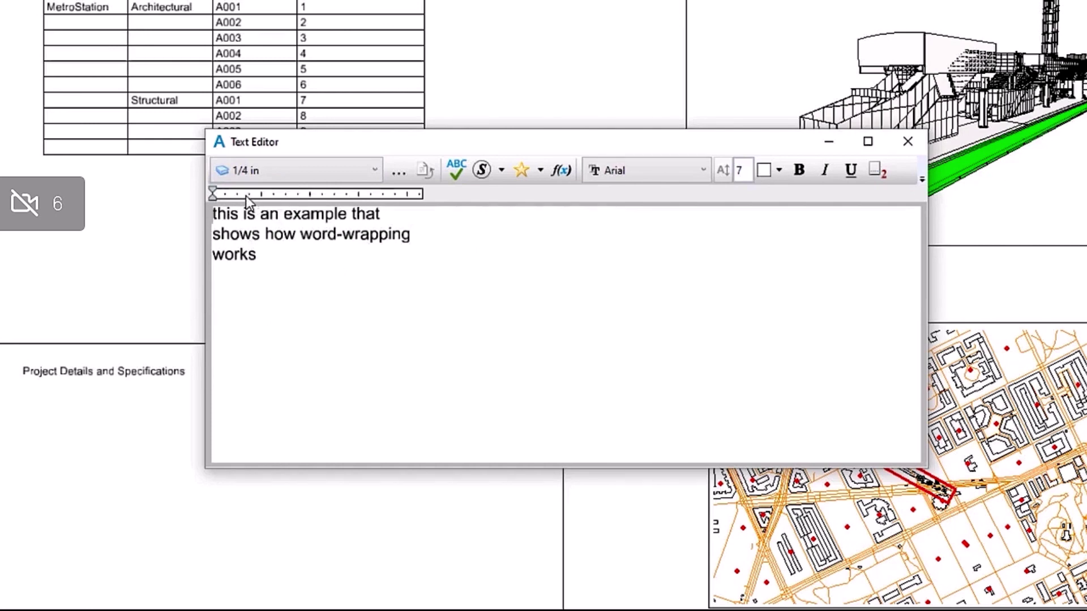
# - Display white-space symbols, then add a new line, a tab and spaces after the sentence
pyautogui.rightClick(306, 265)
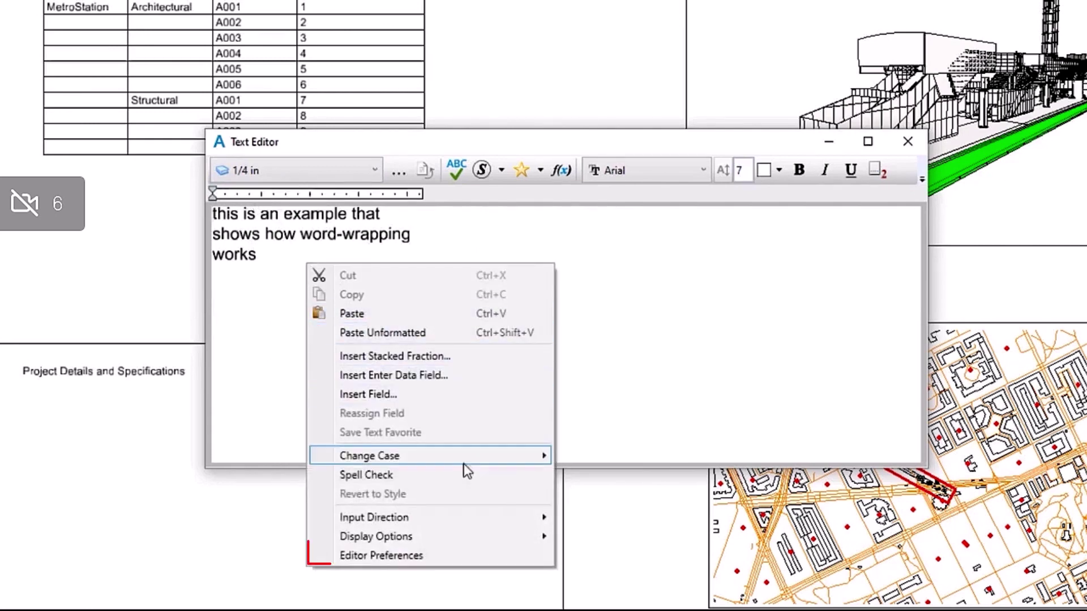
pyautogui.moveTo(420, 538)
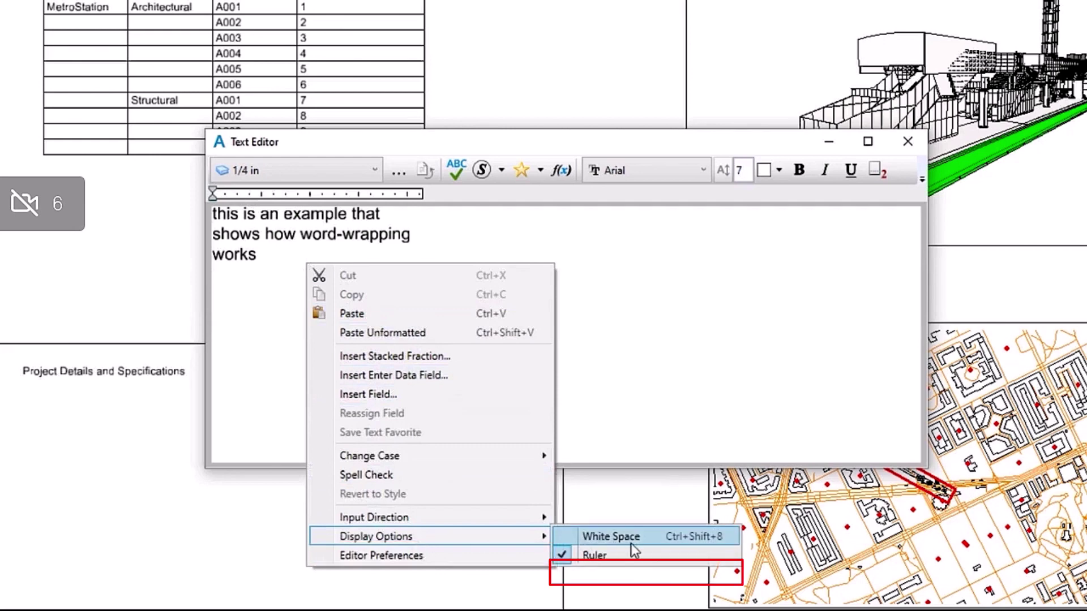
pyautogui.click(632, 541)
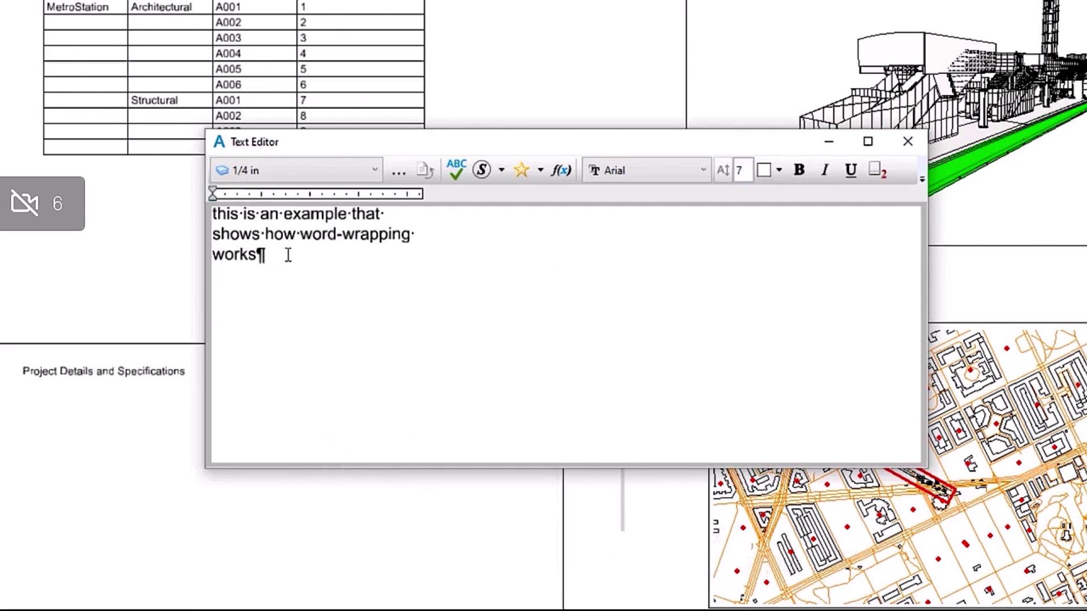
pyautogui.press('Return')
pyautogui.press('Return')
pyautogui.press('Return')
pyautogui.press('Tab')
pyautogui.press('Tab')
pyautogui.press('Tab')
pyautogui.press('Tab')
pyautogui.press('Tab')
pyautogui.press('Tab')
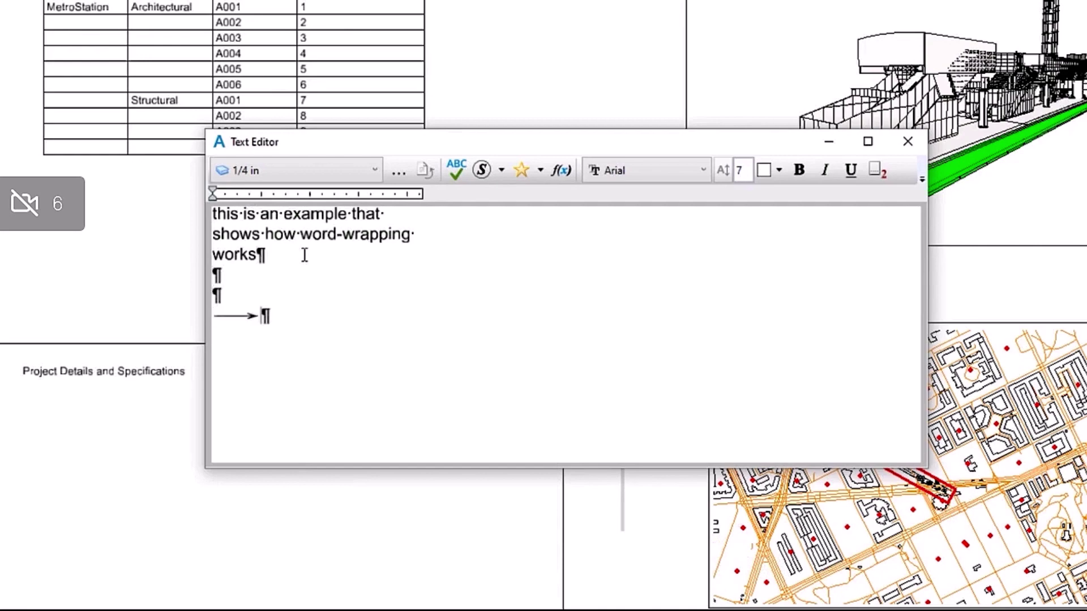
pyautogui.press('space')
pyautogui.press('space')
pyautogui.press('space')
pyautogui.press('space')
pyautogui.press('space')
pyautogui.press('space')
pyautogui.press('space')
pyautogui.press('space')
pyautogui.press('space')
pyautogui.press('space')
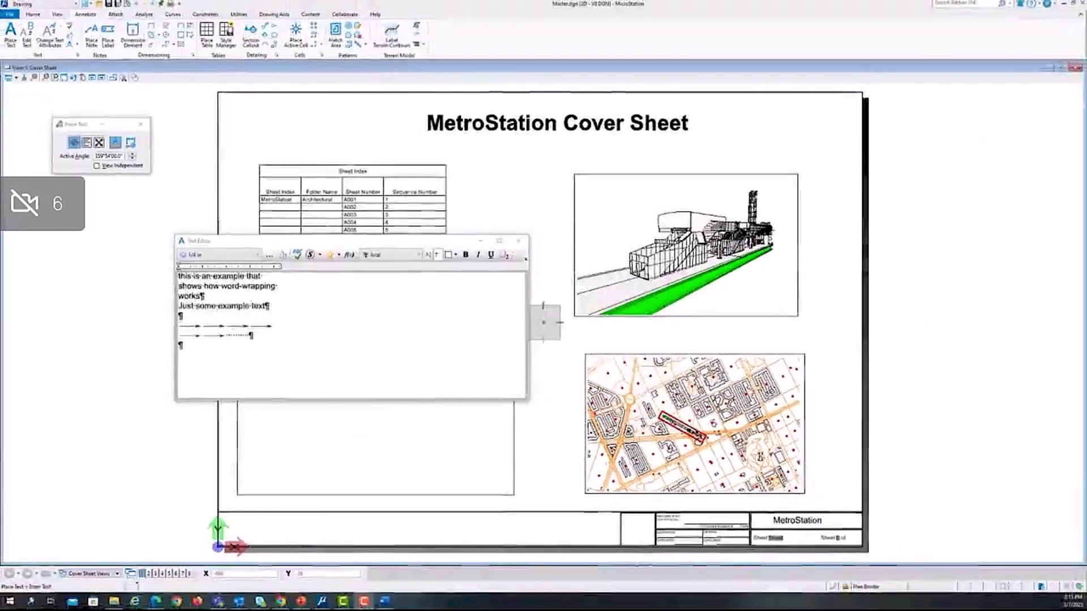
# - Select 'Just some example text' in the Word document and copy it
pyautogui.click(387, 602)
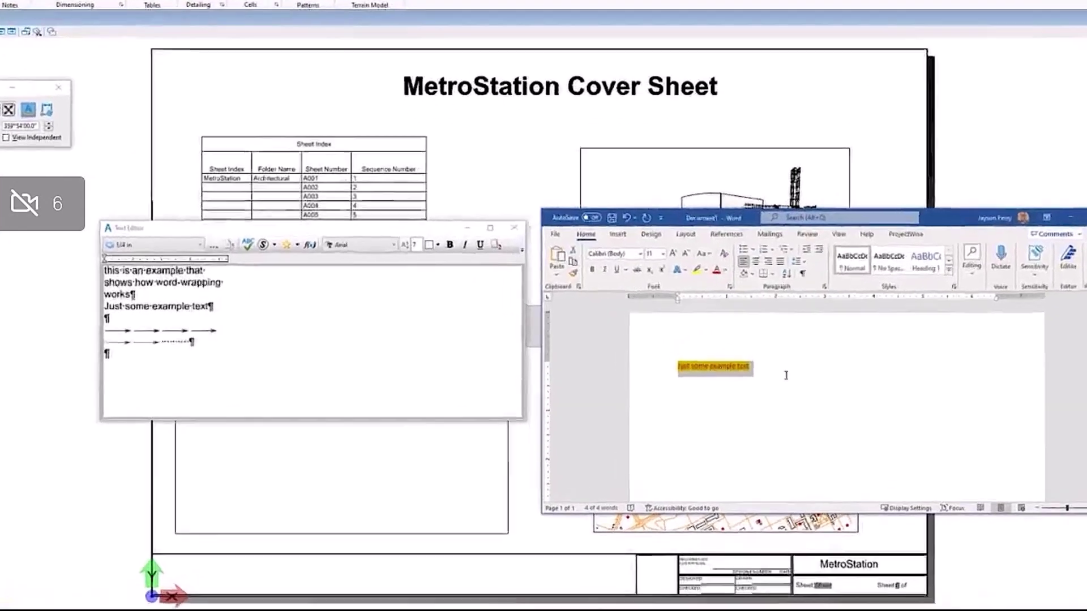
pyautogui.click(752, 364)
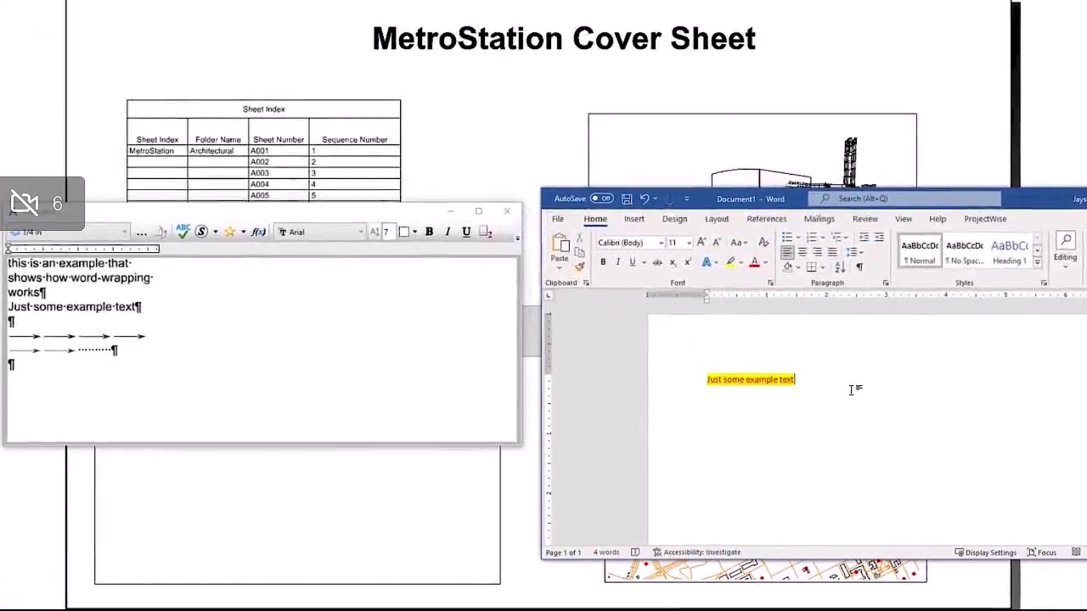
pyautogui.moveTo(839, 388); pyautogui.dragTo(721, 386)
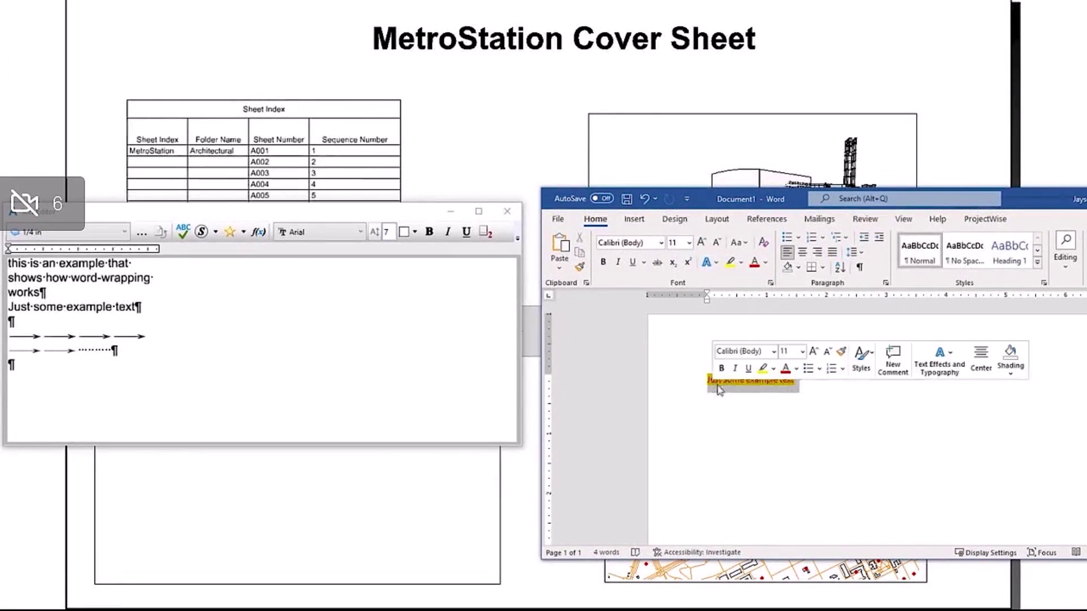
pyautogui.rightClick(722, 386)
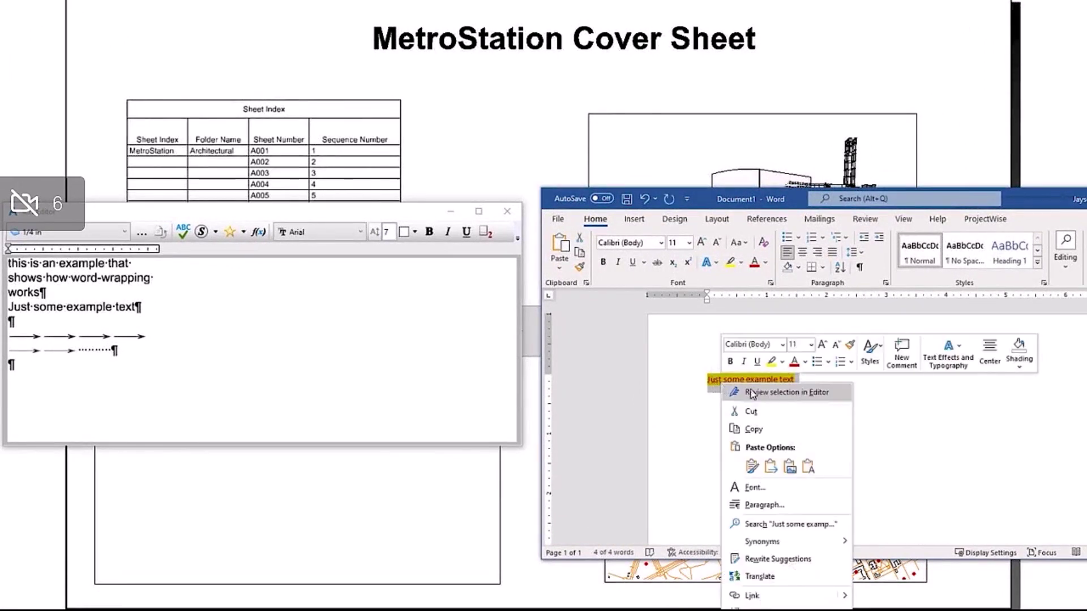
pyautogui.click(772, 429)
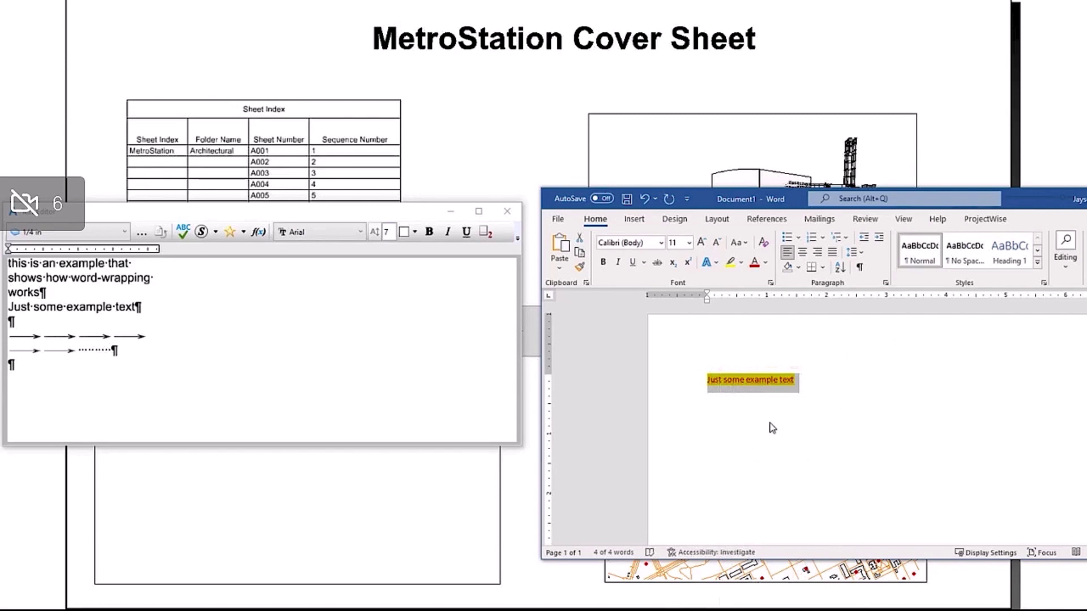